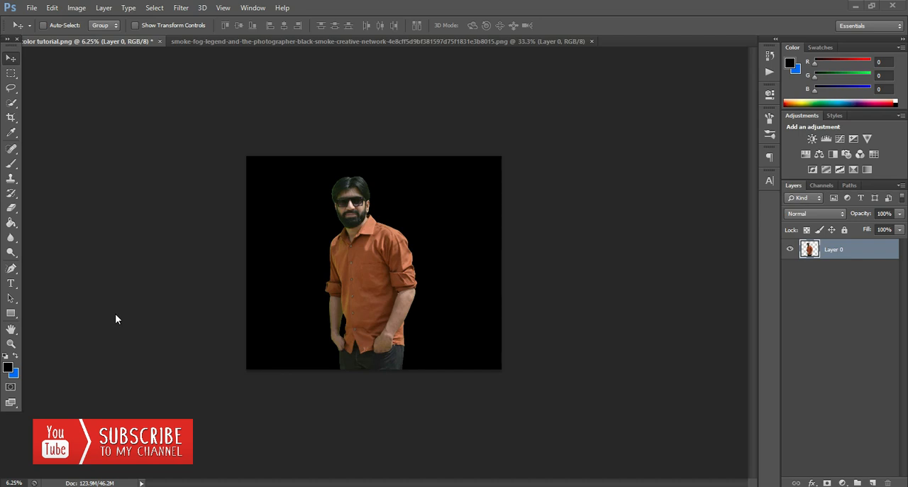
click(296, 41)
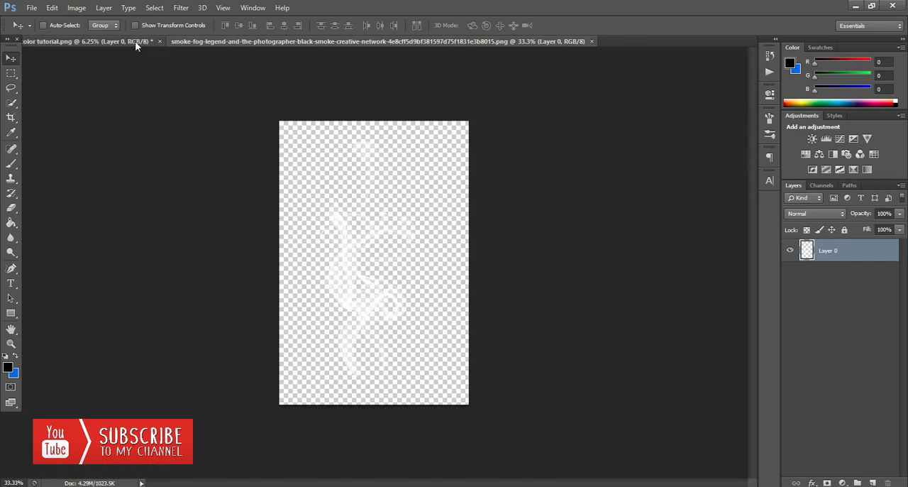
click(134, 41)
click(11, 343)
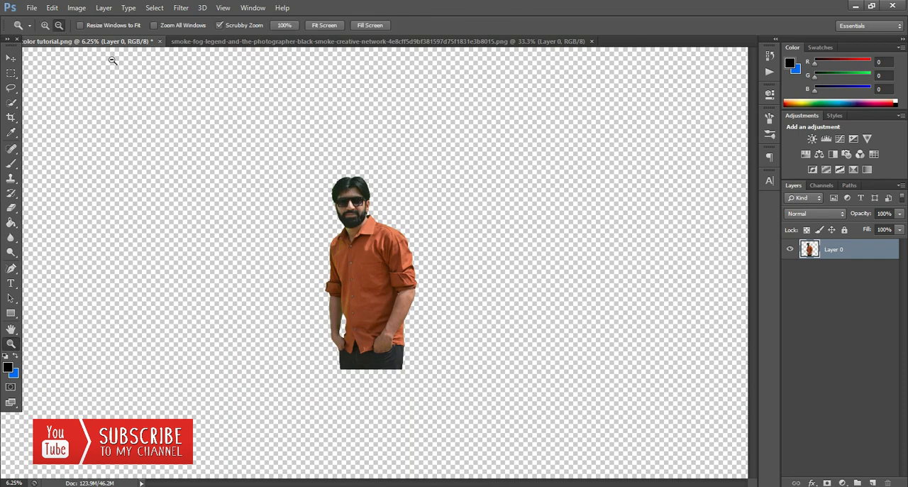
alt+click(347, 227)
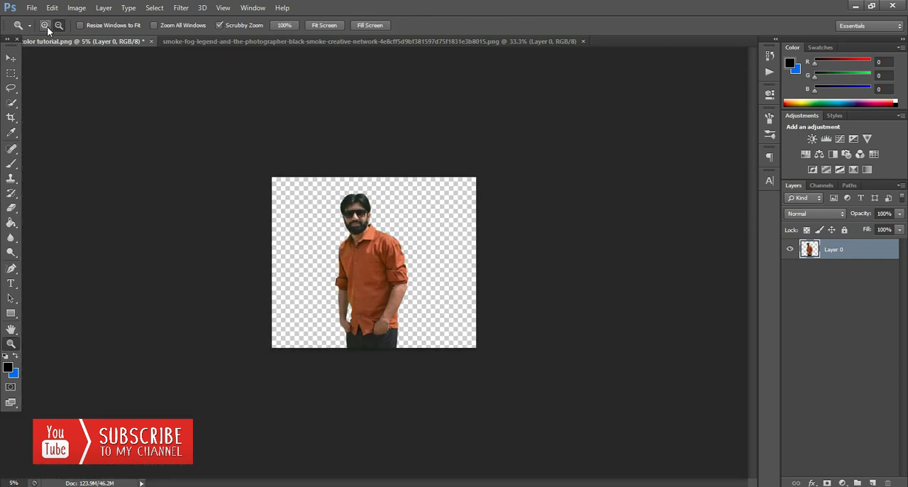
click(366, 255)
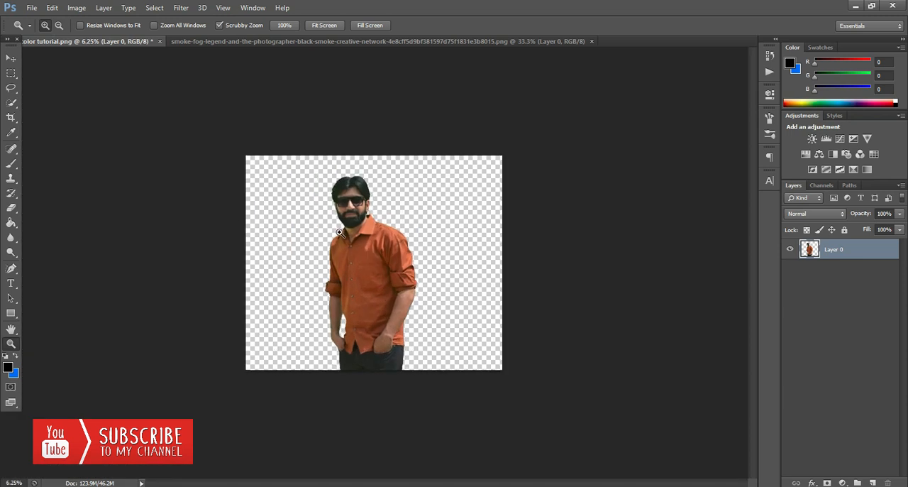
click(345, 264)
click(10, 57)
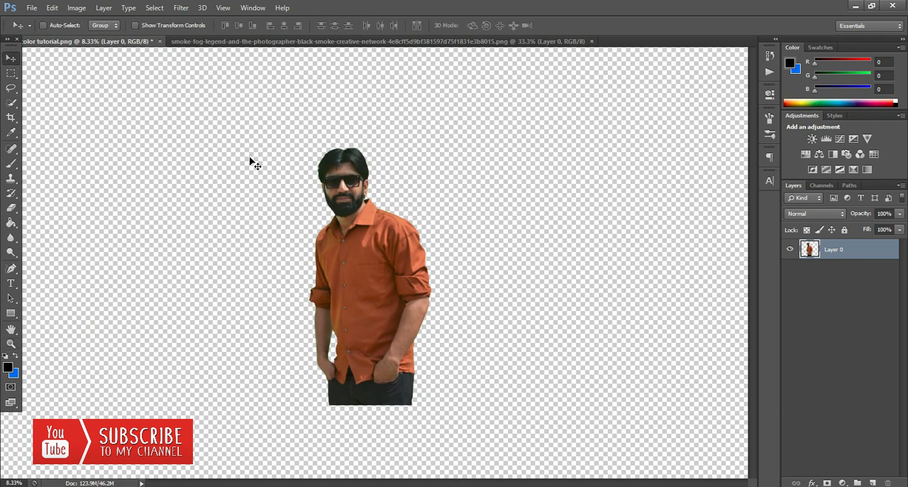
Add a new layer, fill it with black, and place it beneath the man's cutout layer as the background.
click(875, 482)
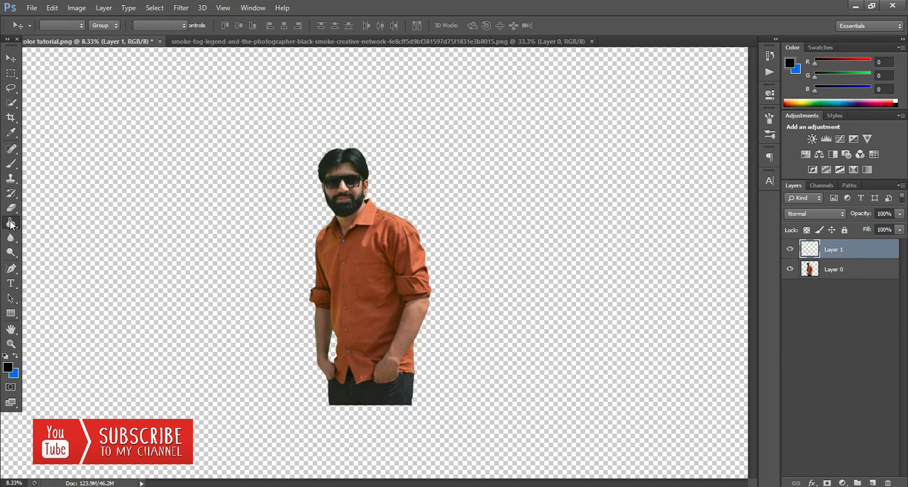
click(10, 222)
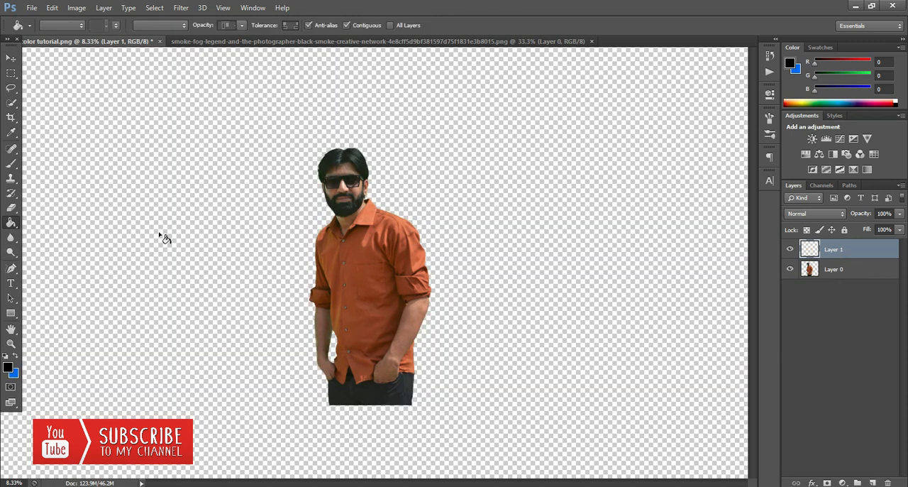
click(239, 236)
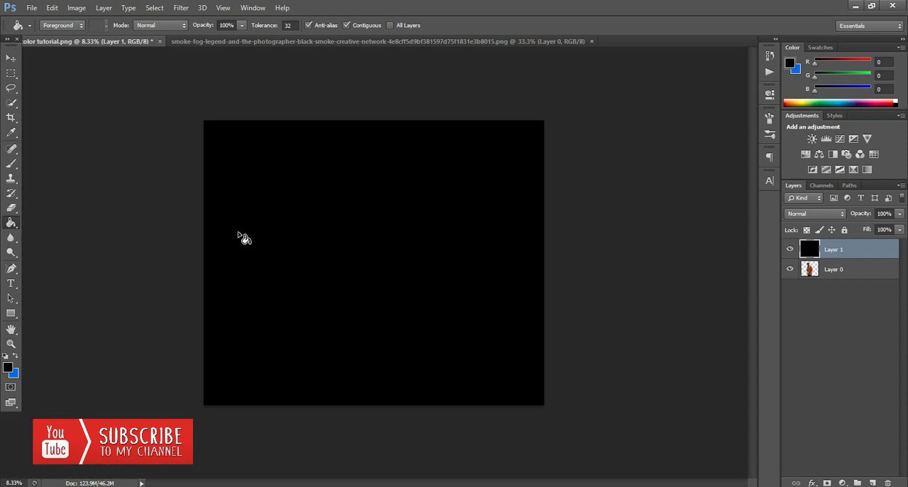
click(8, 63)
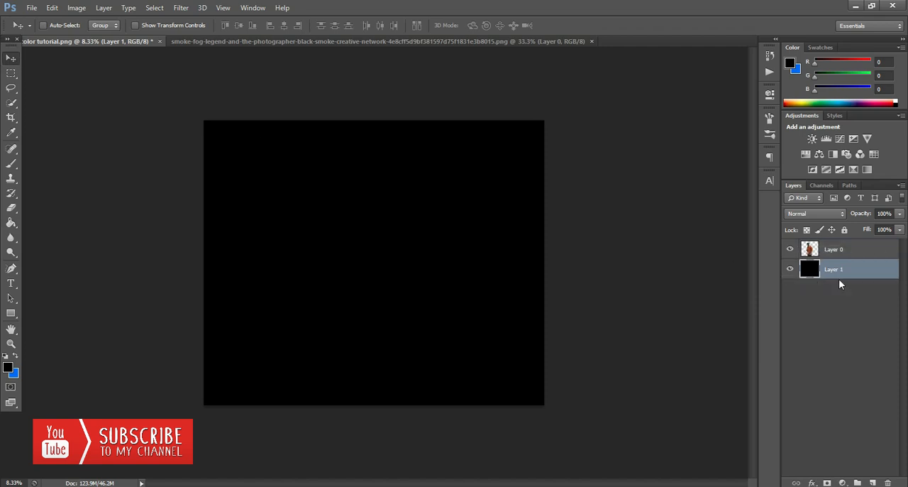
key(ctrl+bracketleft)
Draw an ellipse shape of about 3480 × 3620 px around the man's head and torso, above the cutout layer.
click(843, 254)
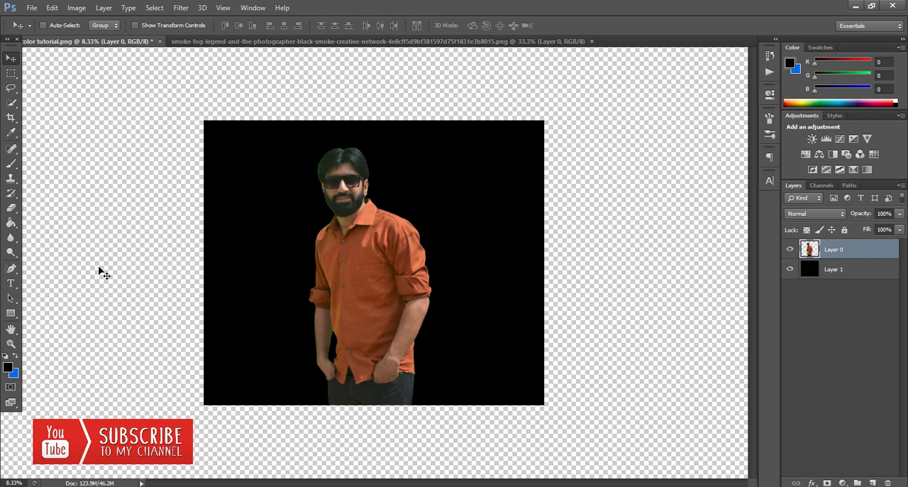
click(10, 314)
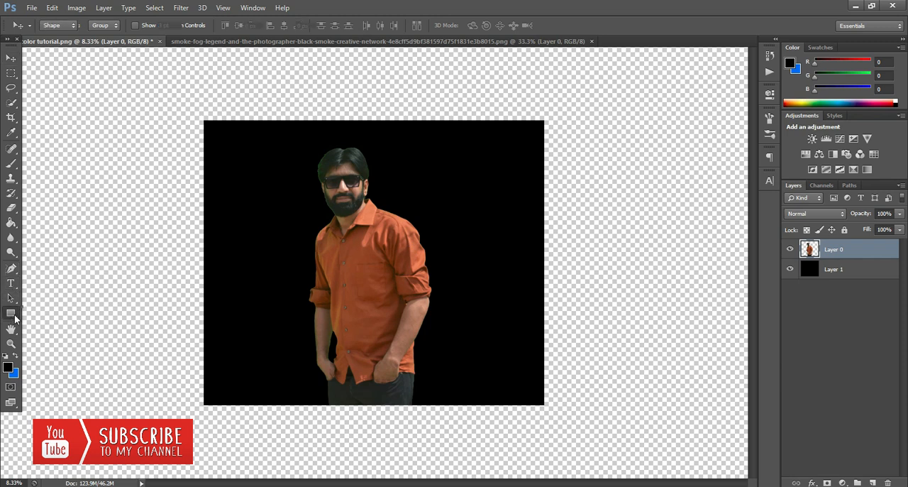
right_click(6, 317)
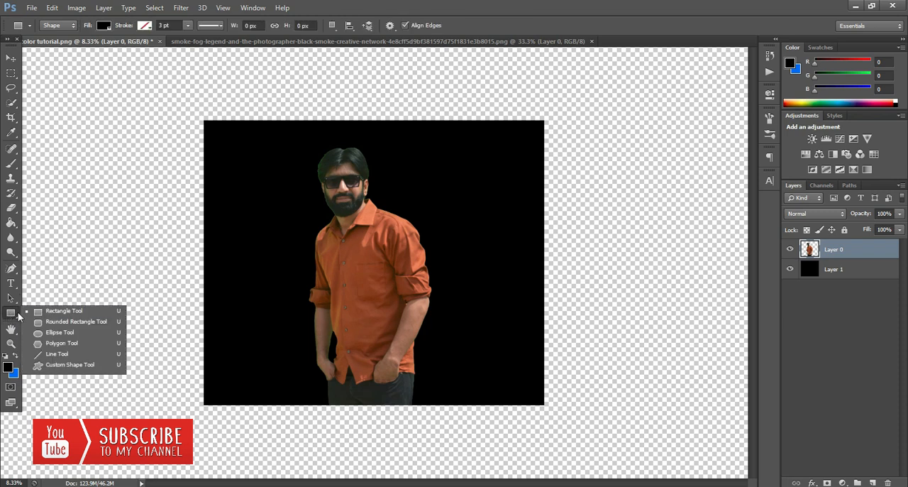
click(63, 331)
drag(285, 132, 449, 303)
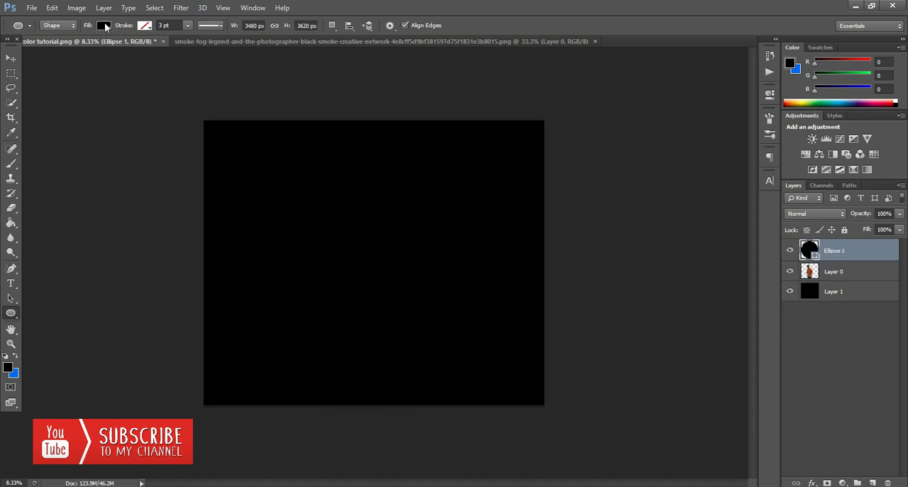
Remove the ellipse's fill and give it a white stroke about 36 pt wide.
click(104, 27)
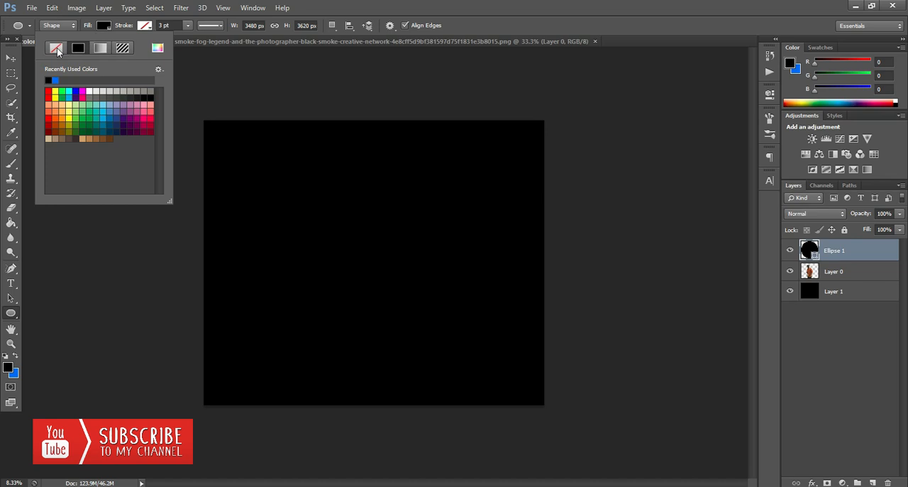
click(58, 48)
click(150, 27)
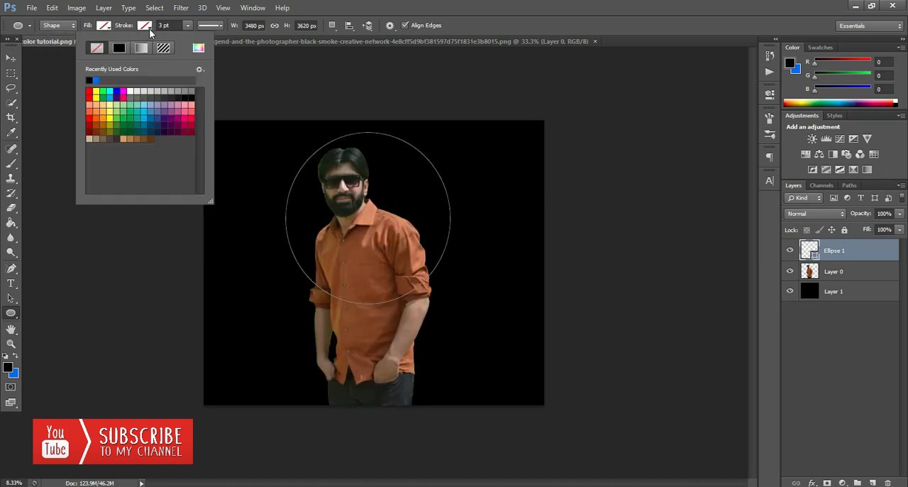
click(131, 91)
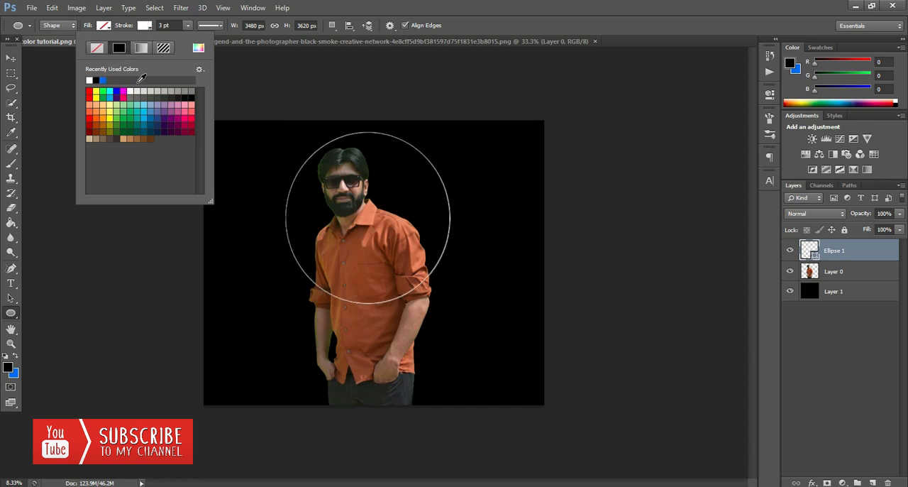
click(185, 27)
drag(183, 38, 220, 40)
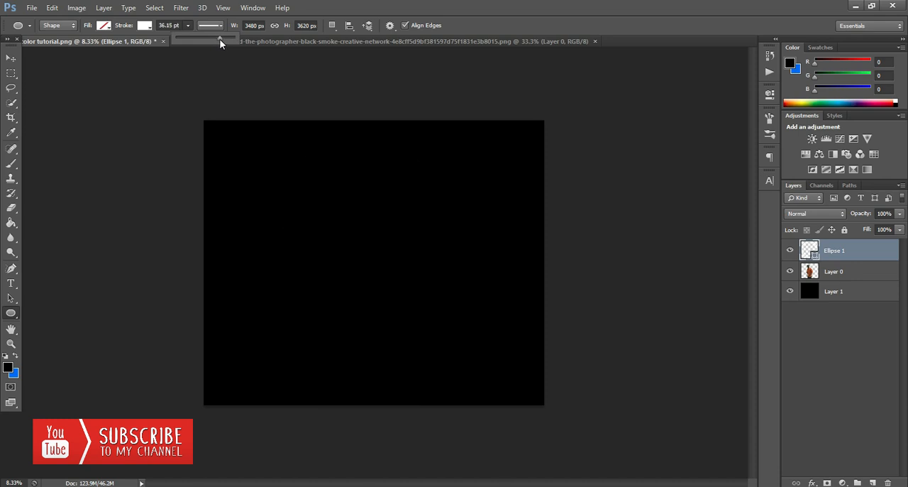
Thicken the ellipse's white stroke to about 108 pt.
click(11, 343)
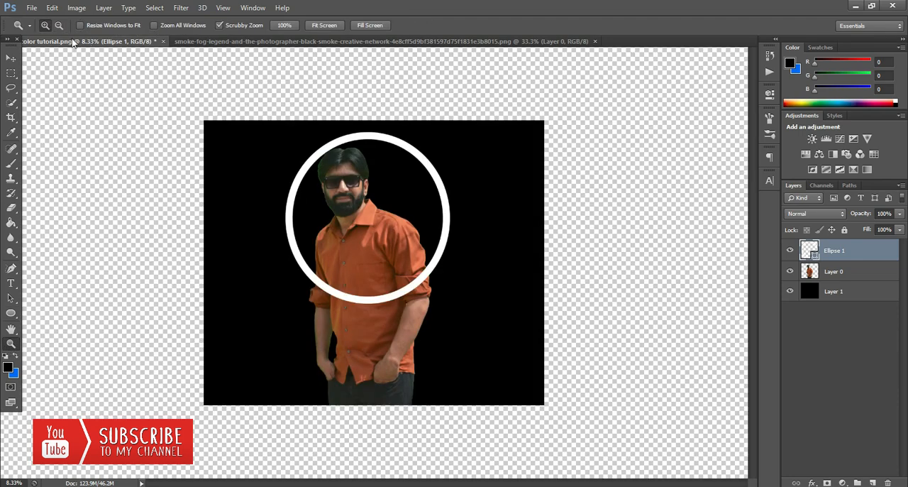
click(59, 27)
click(338, 204)
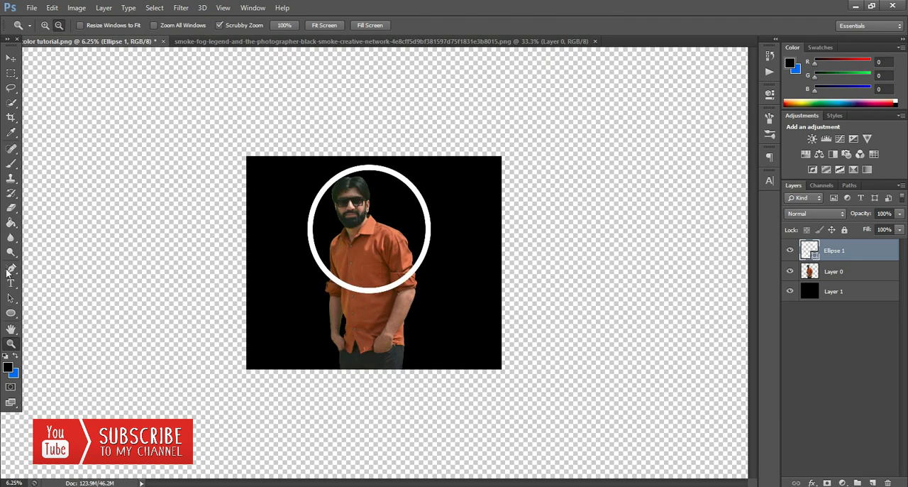
click(10, 313)
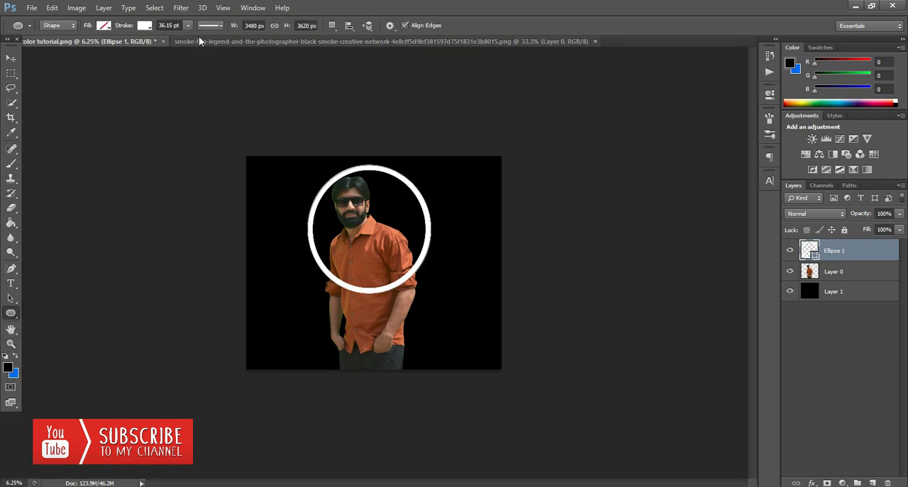
click(189, 26)
drag(196, 39, 192, 39)
click(11, 58)
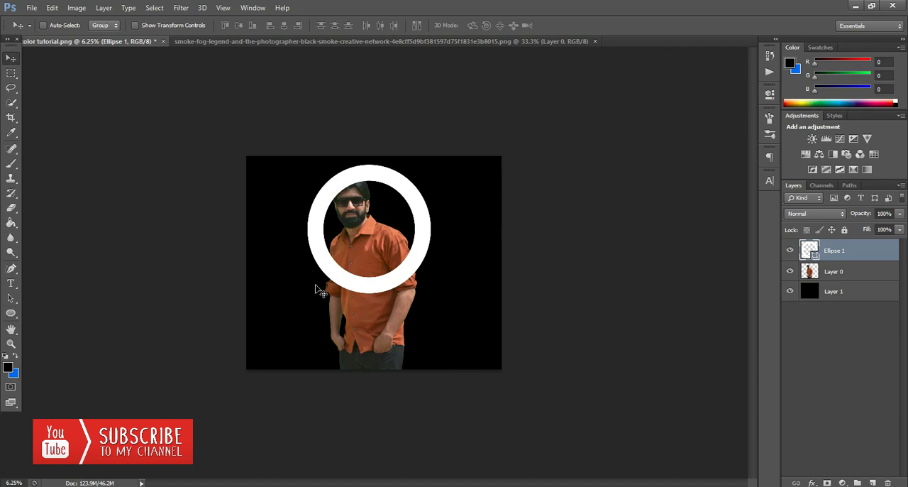
Reduce the ellipse's stroke width to make a thinner ring.
click(10, 343)
click(384, 228)
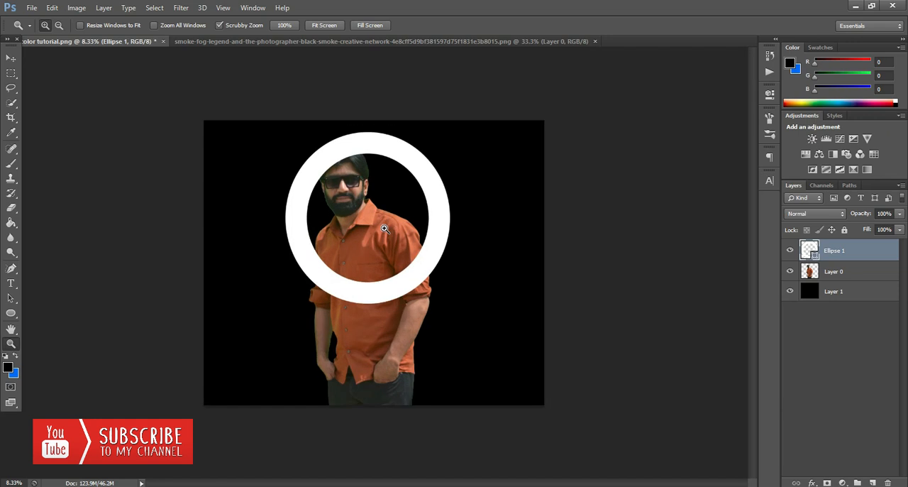
click(384, 229)
click(59, 24)
click(324, 209)
click(12, 314)
click(188, 25)
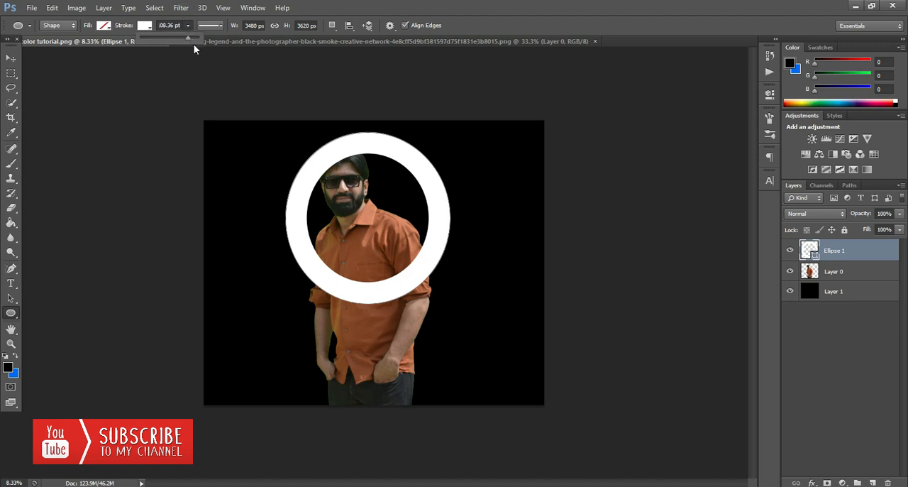
drag(189, 42, 185, 41)
click(12, 62)
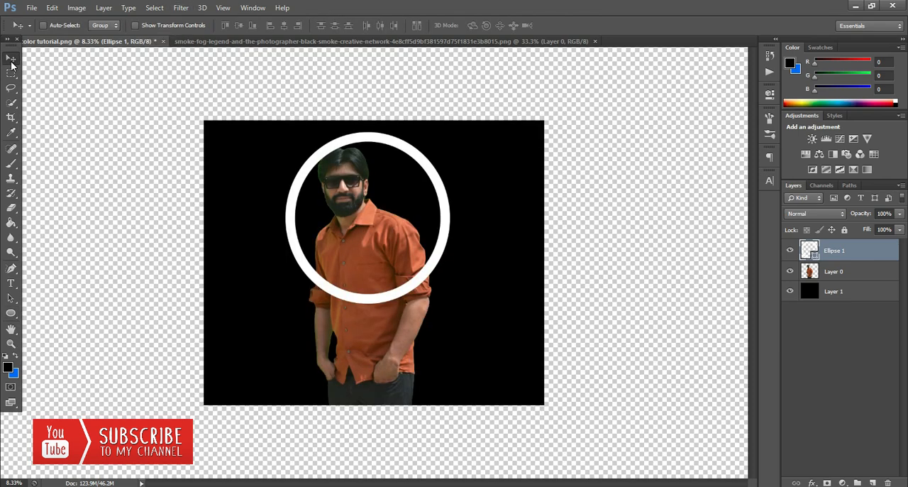
Set the ellipse's stroke width to about 68.44 pt.
click(11, 313)
click(188, 27)
drag(189, 39, 191, 38)
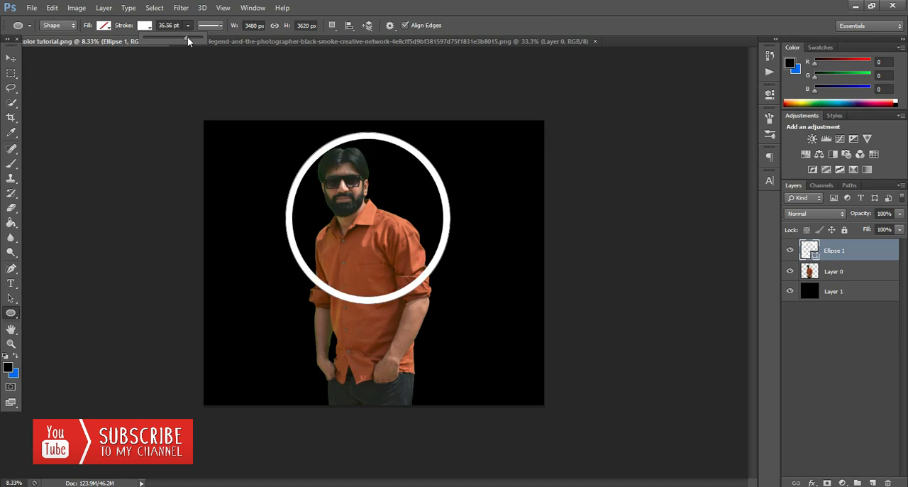
click(12, 57)
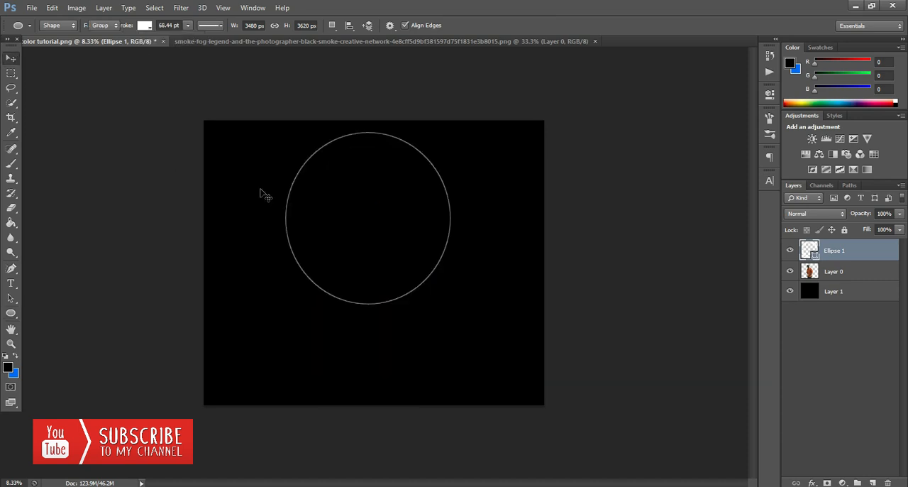
Place the ellipse layer behind the man's cutout layer and shift the ring slightly to the left.
click(787, 248)
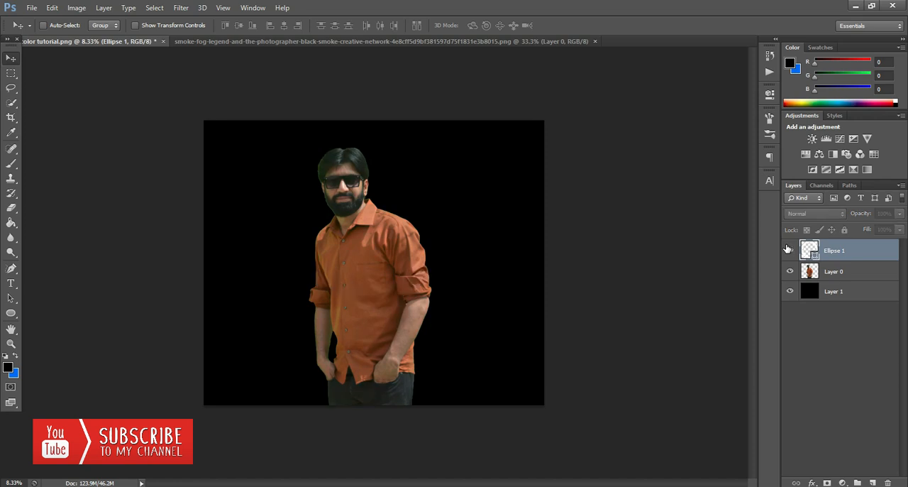
click(788, 249)
drag(844, 252, 843, 273)
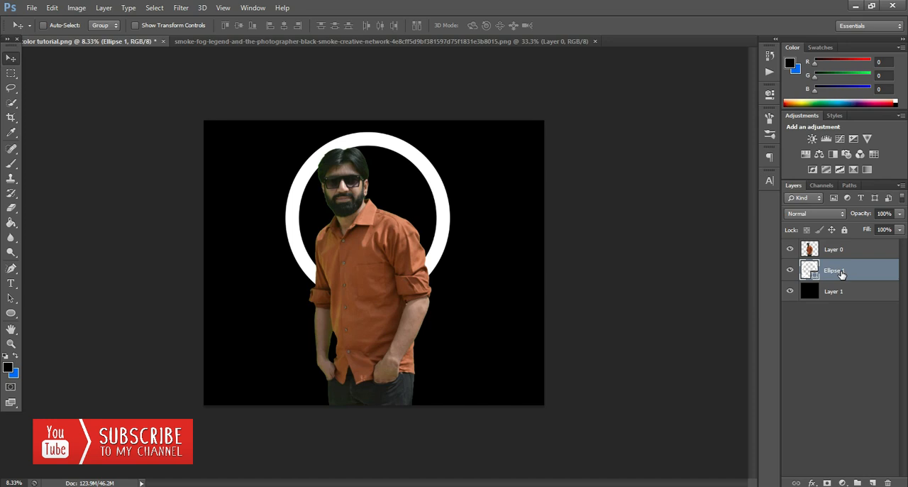
drag(440, 231, 435, 231)
Add an Outer Glow effect to the ellipse layer with the glow colour ffffff.
right_click(884, 276)
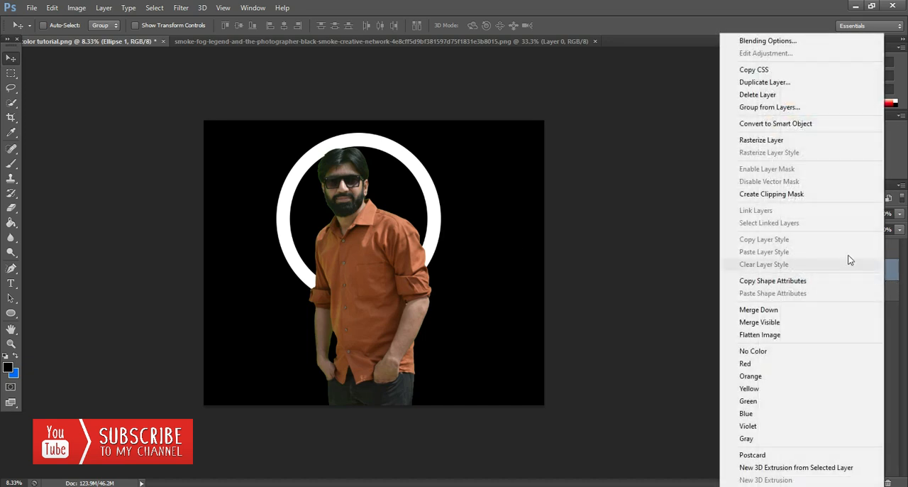
click(771, 40)
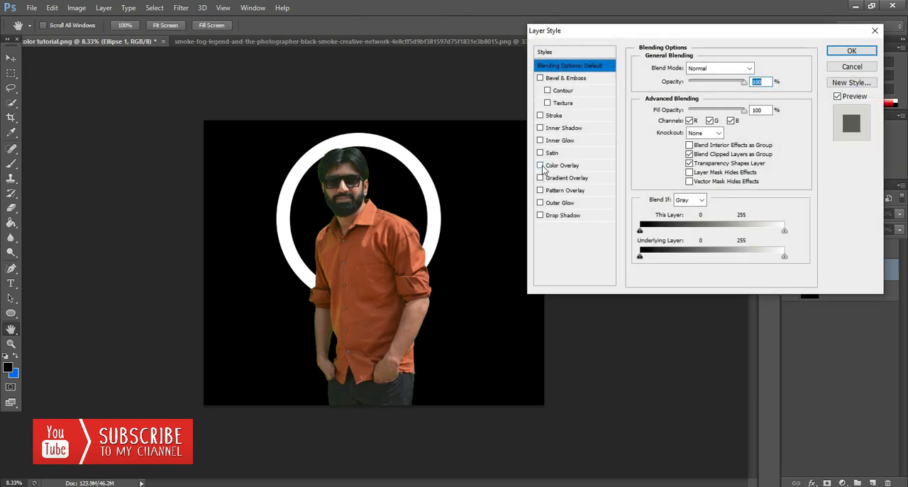
click(540, 204)
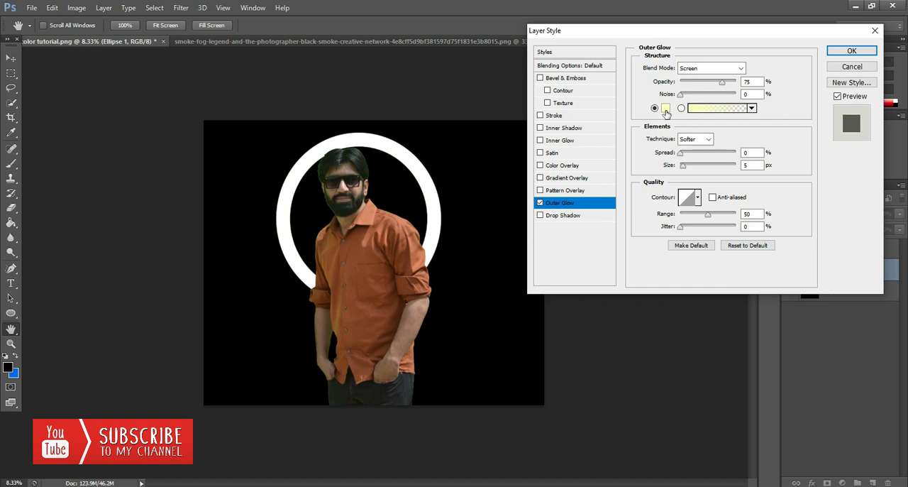
click(665, 110)
text(ffffff)
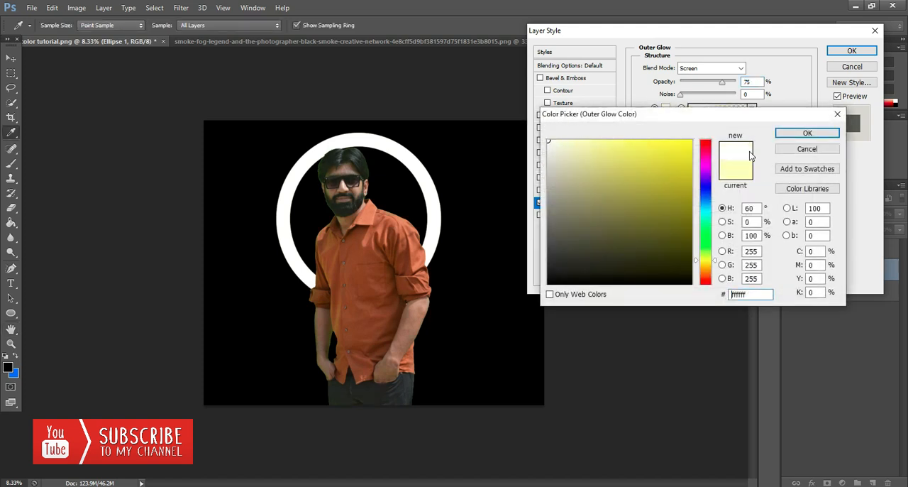
click(792, 135)
Set the ellipse's Outer Glow to 100% opacity and 226 px size with a slight spread, and apply the layer style.
drag(724, 86, 744, 83)
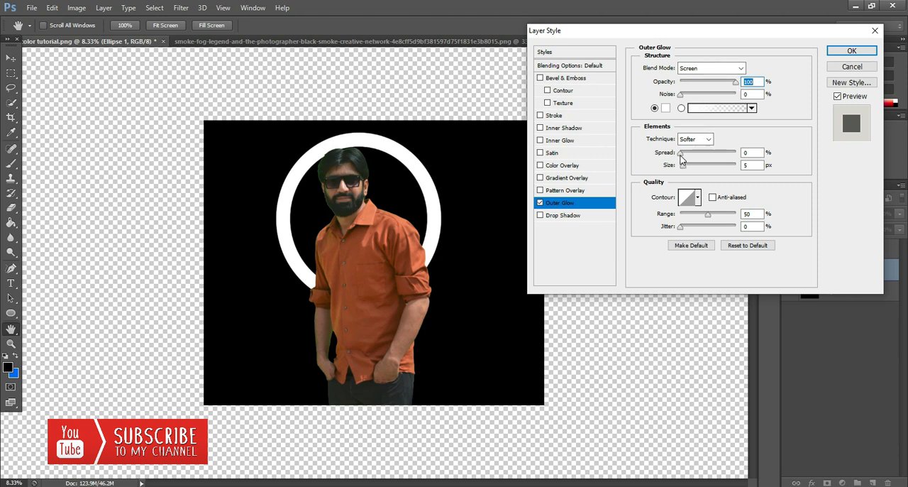
mouse_move(681, 156)
mouse_down()
mouse_move(707, 156)
mouse_move(694, 153)
mouse_up()
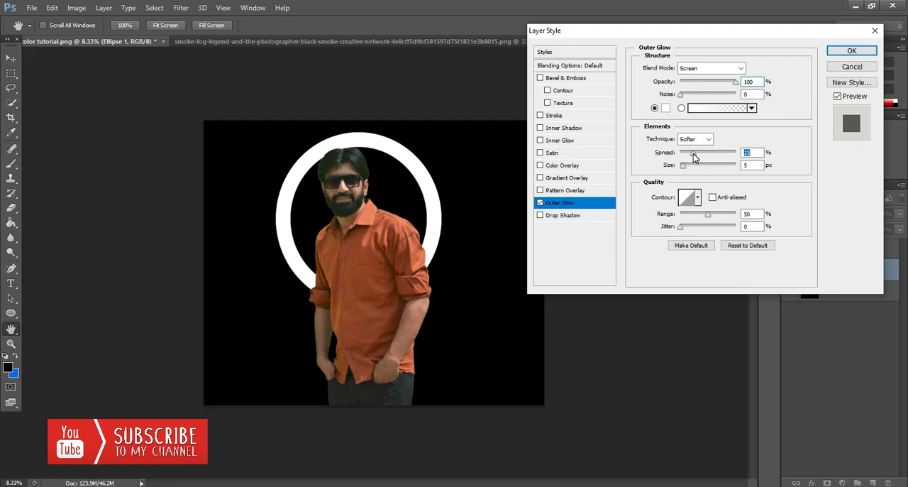
drag(682, 165, 731, 166)
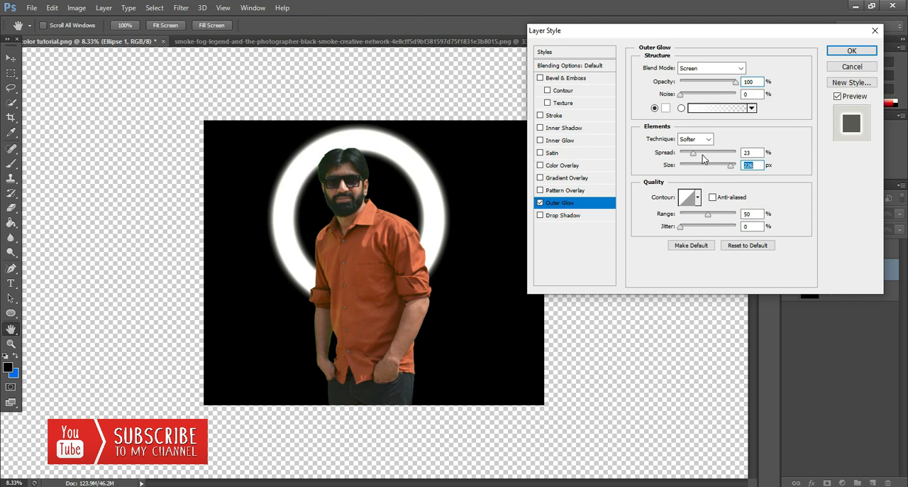
mouse_move(693, 153)
mouse_down()
mouse_move(713, 154)
mouse_move(680, 156)
mouse_up()
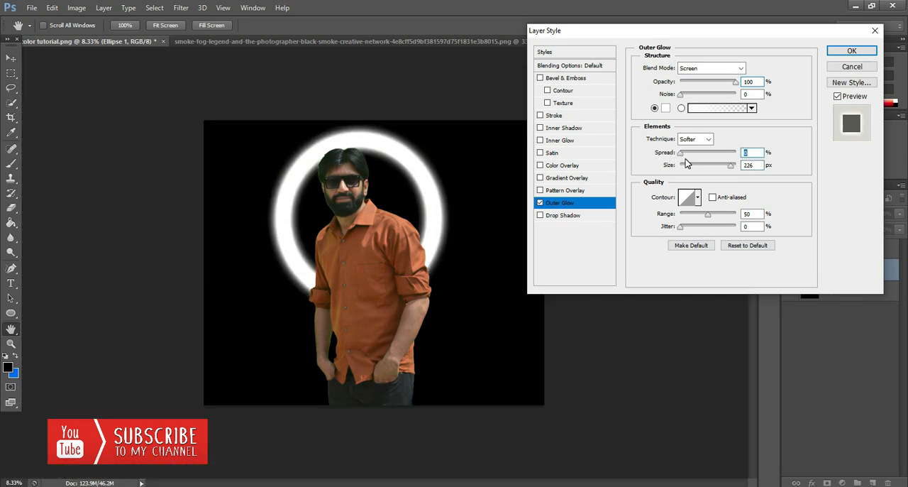
drag(683, 160, 686, 160)
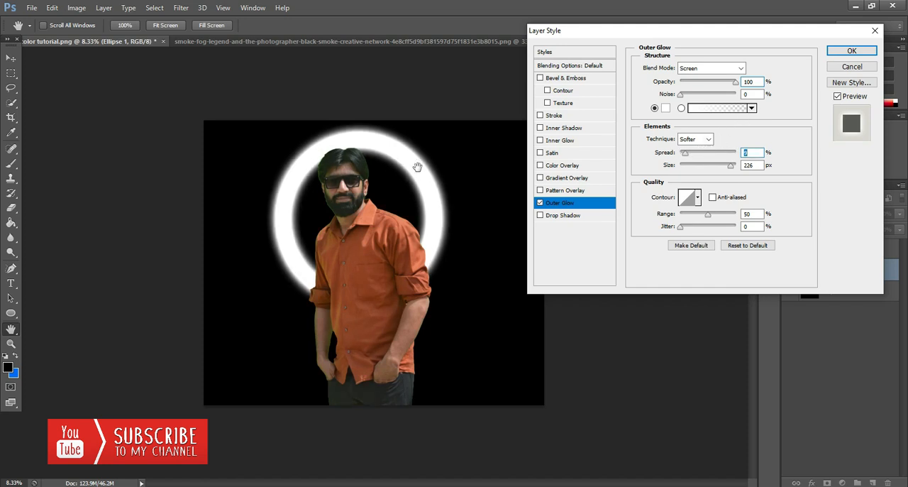
click(836, 54)
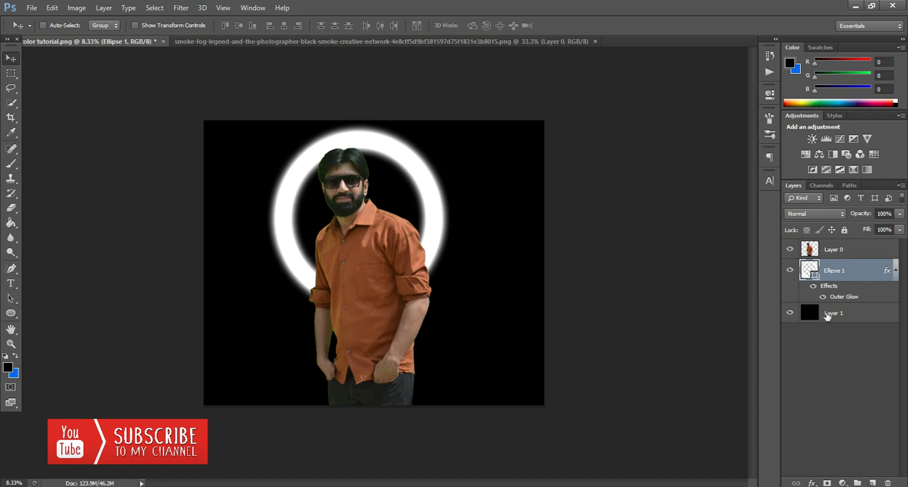
Add a Gradient Map adjustment above the man's cutout layer using the Black, White preset.
click(874, 247)
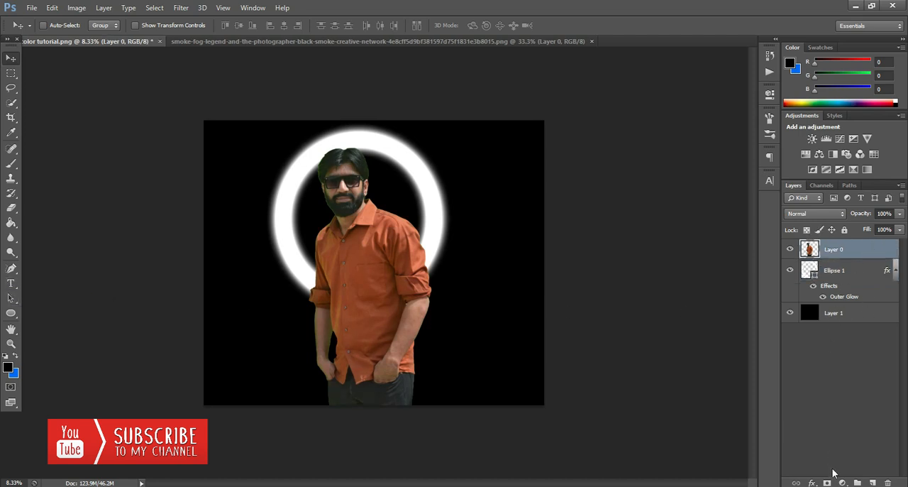
click(843, 483)
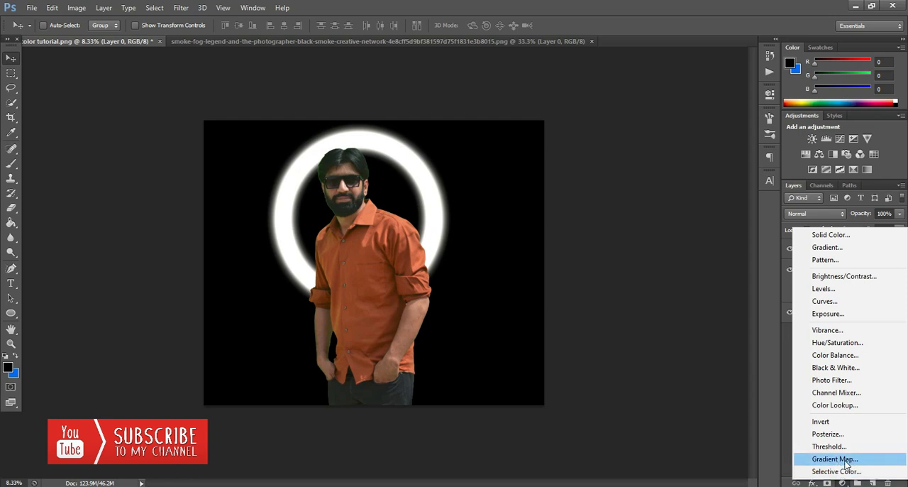
click(836, 459)
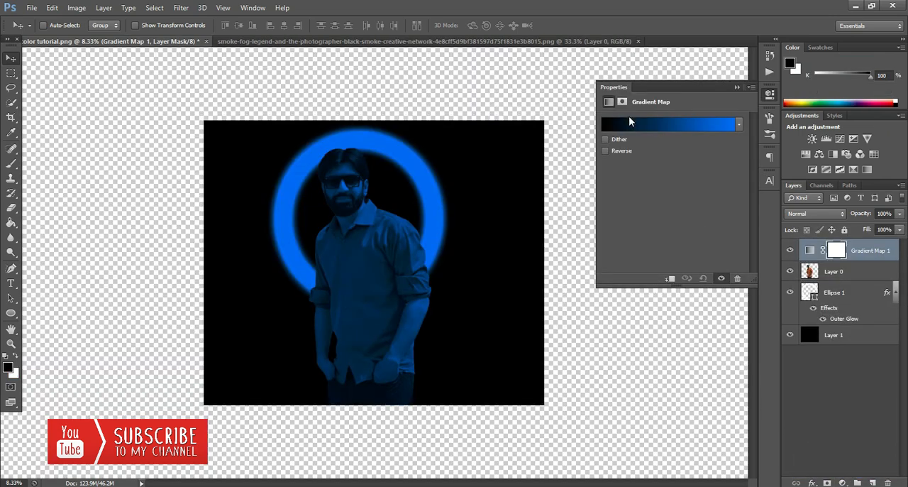
click(640, 126)
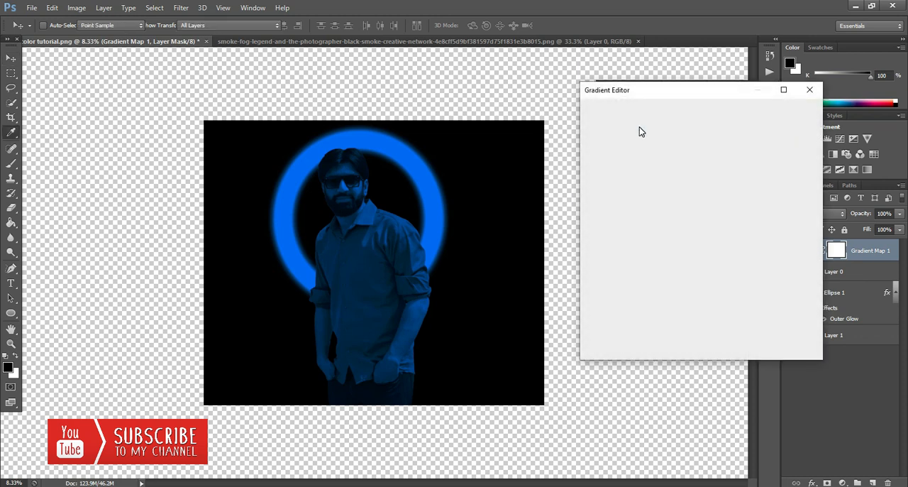
click(641, 127)
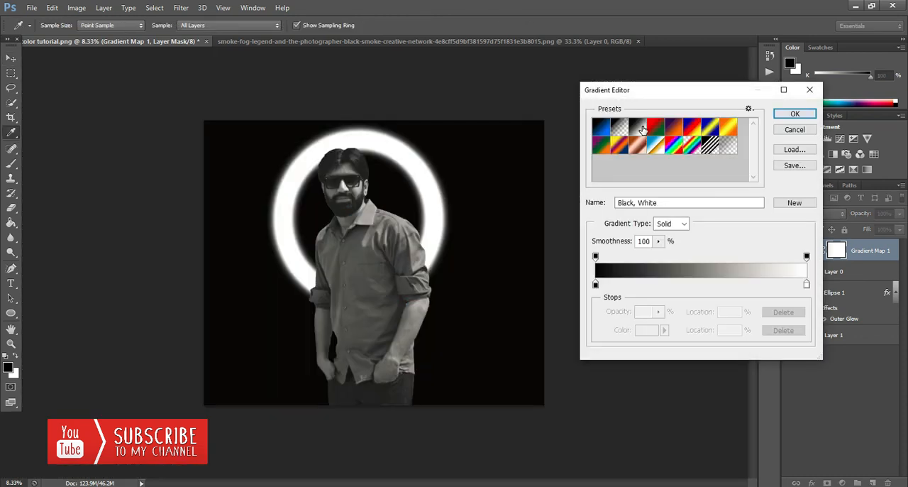
click(794, 115)
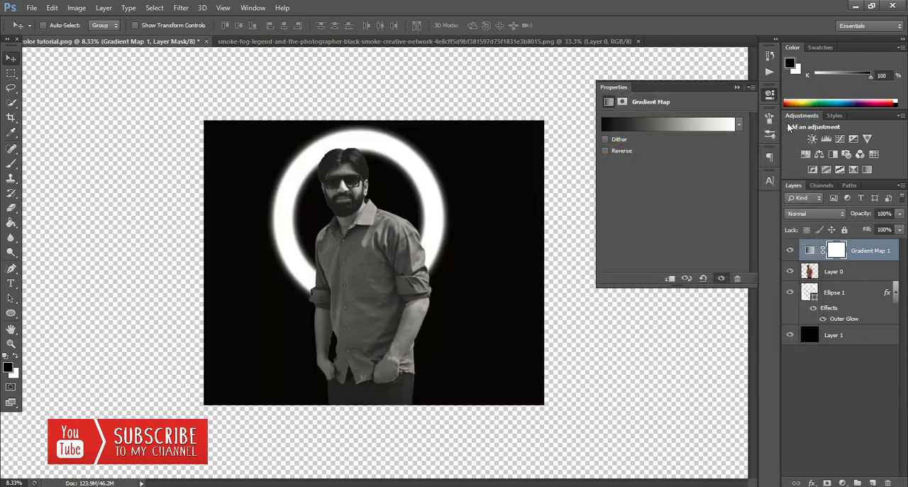
click(737, 87)
Set the Gradient Map layer's blend mode to Multiply.
click(796, 214)
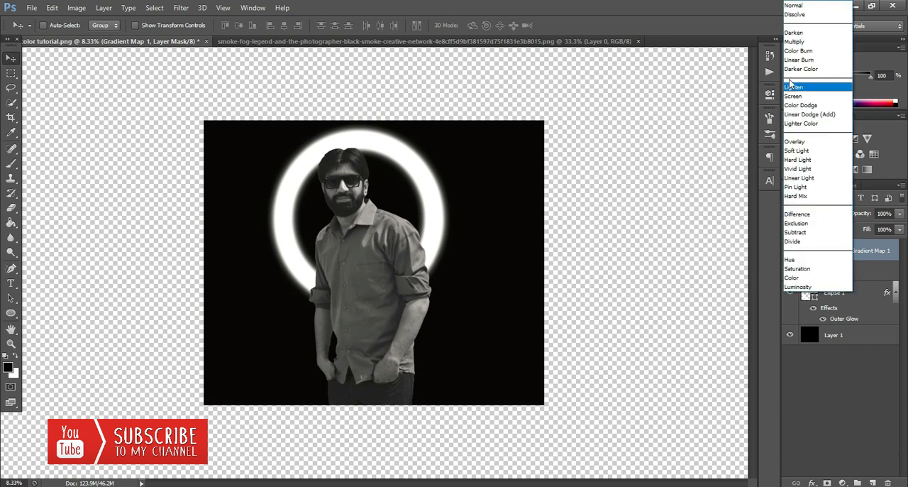
click(794, 47)
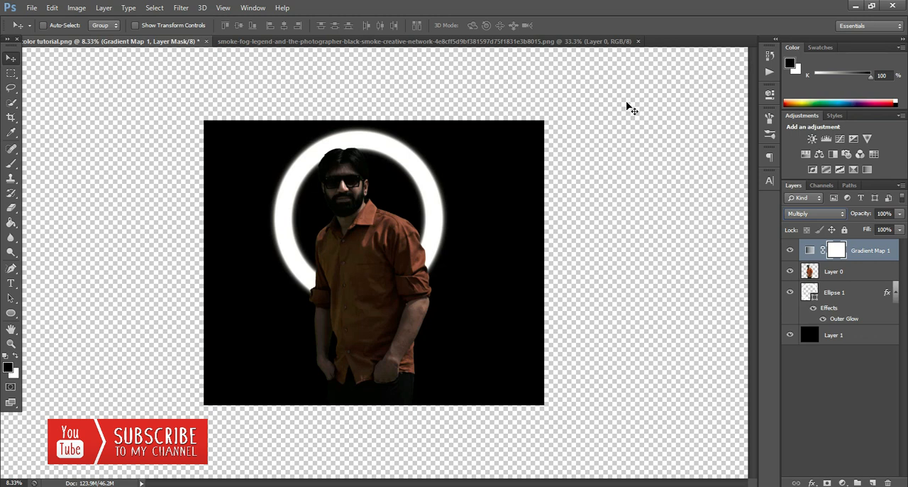
click(803, 214)
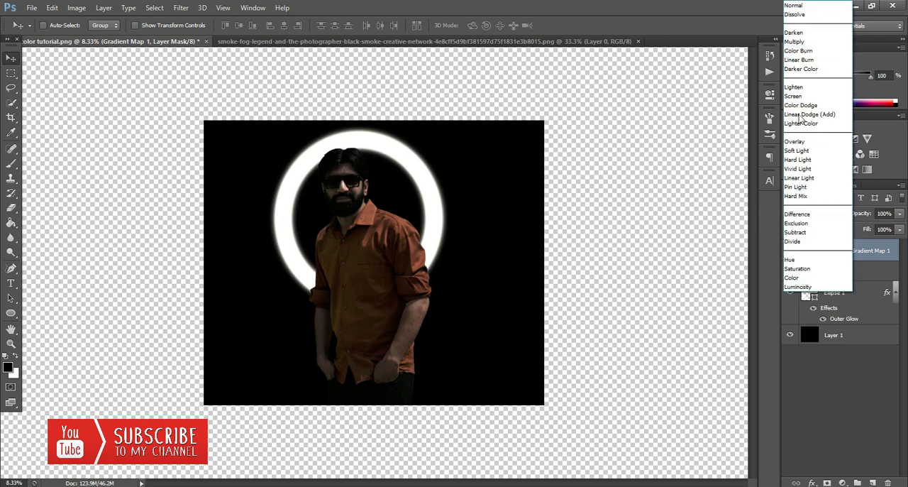
click(795, 42)
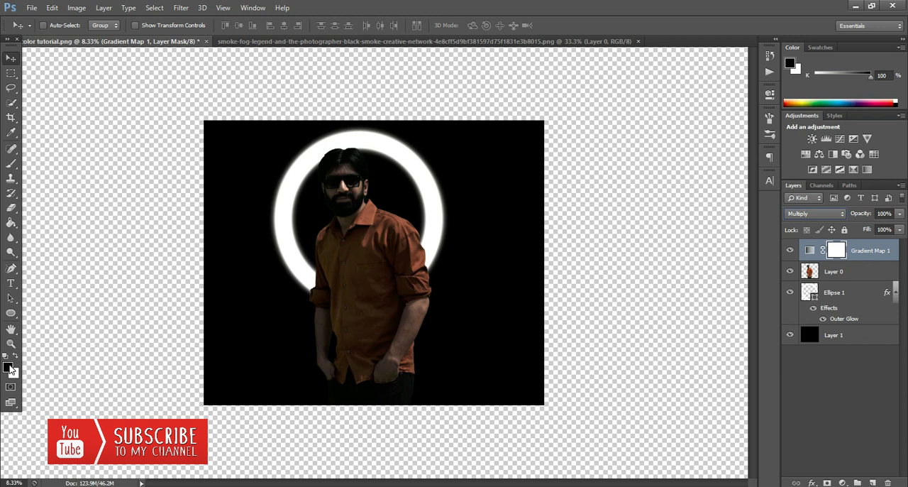
Set up a soft round Brush with a size of 2216 px for painting on the Gradient Map's mask.
click(10, 164)
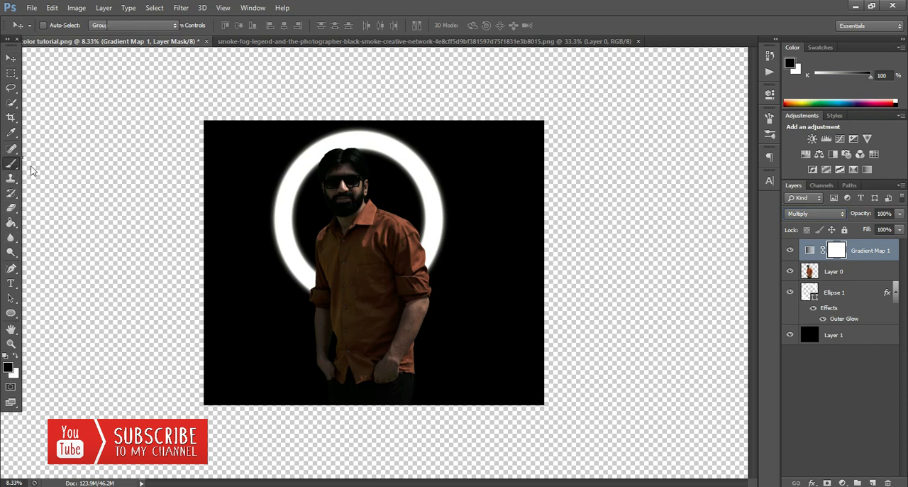
click(39, 165)
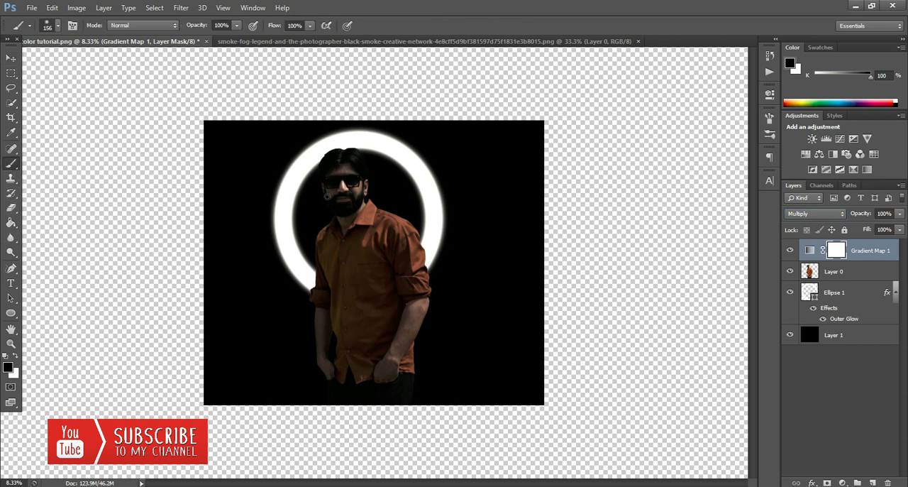
right_click(328, 196)
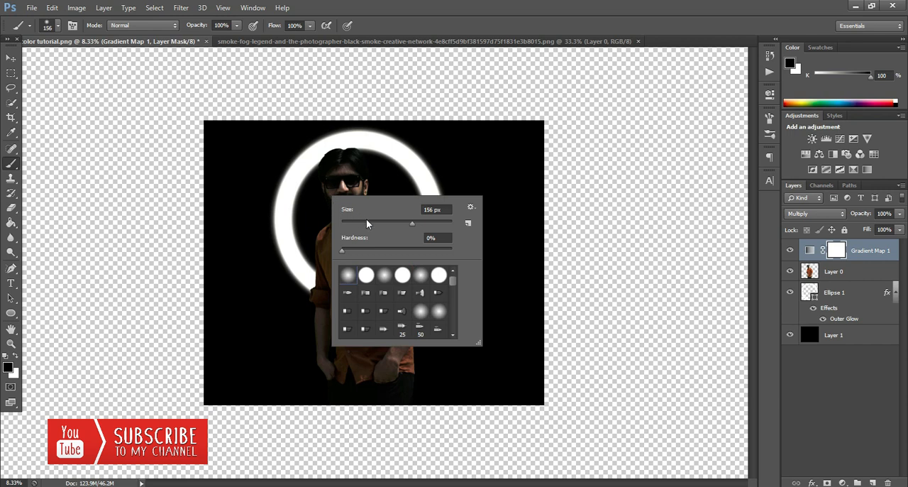
click(445, 223)
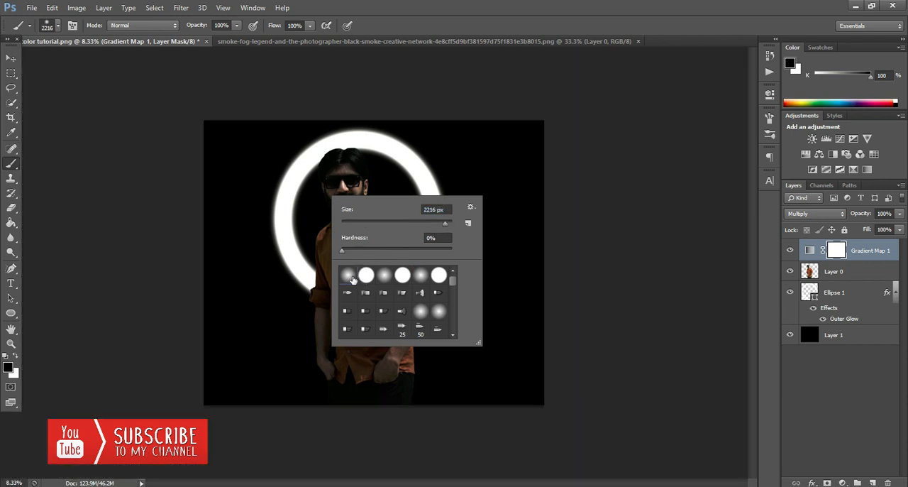
click(420, 18)
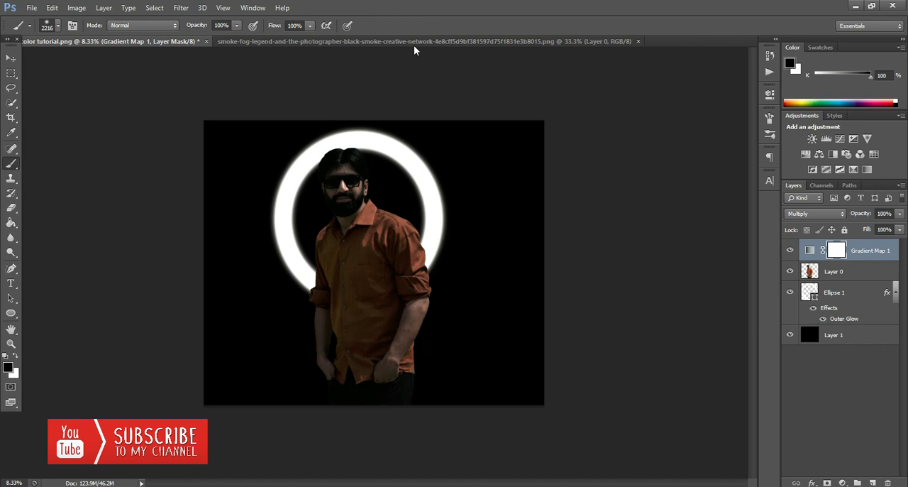
Undo a trial stroke beside the man's arm and paint the Gradient Map's mask black over his head and upper body.
drag(424, 331, 471, 325)
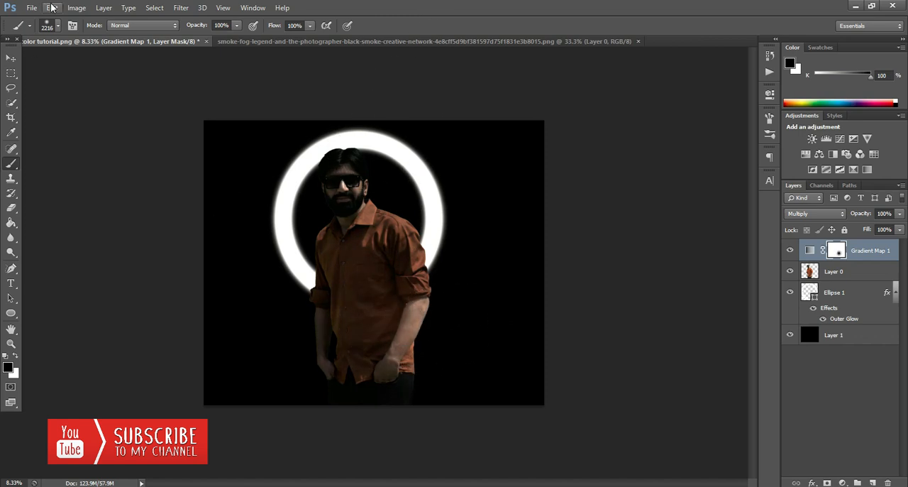
click(52, 7)
click(69, 42)
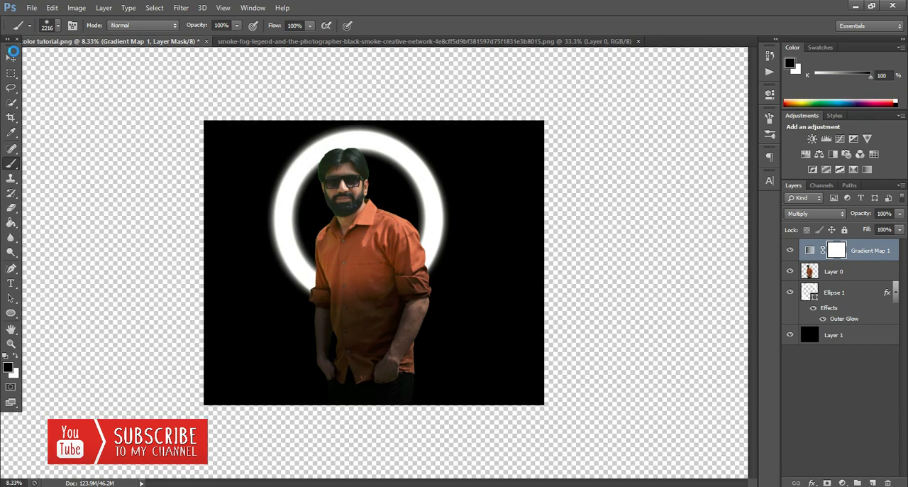
key(v)
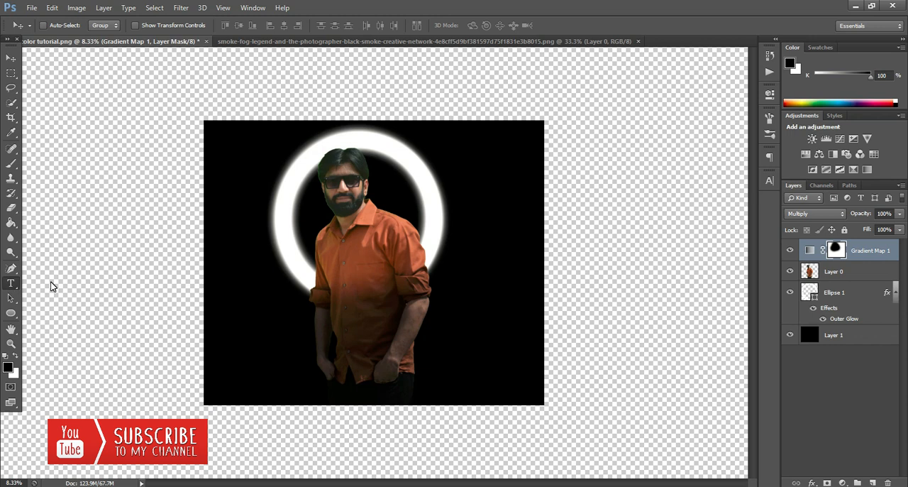
Start a horizontal text line over the image and set the text colour to ffffff.
click(17, 283)
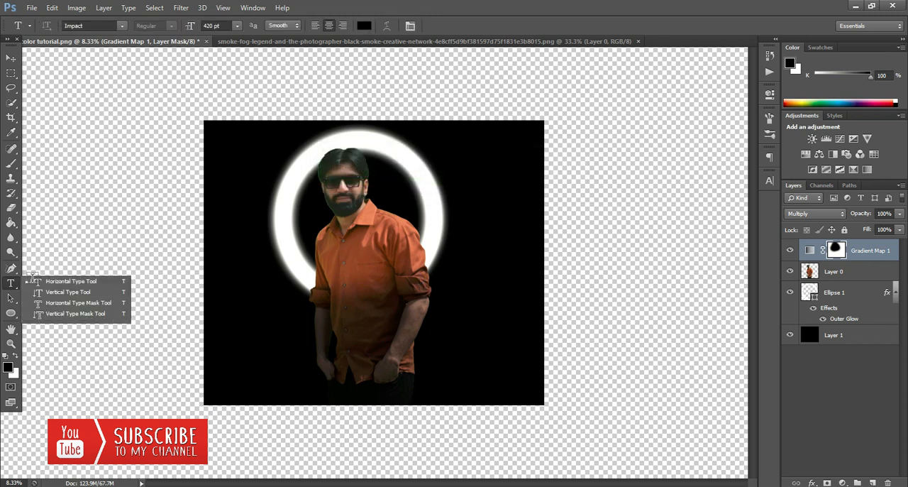
click(55, 283)
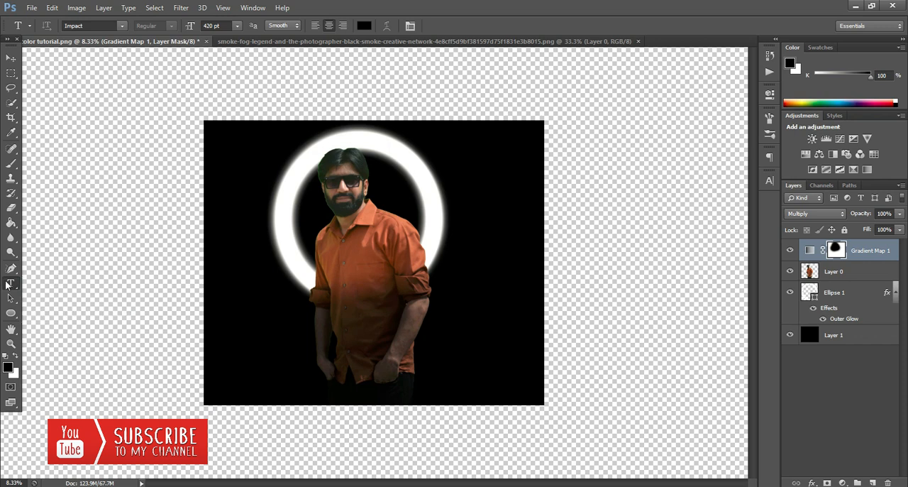
right_click(10, 284)
click(52, 285)
click(320, 213)
click(363, 25)
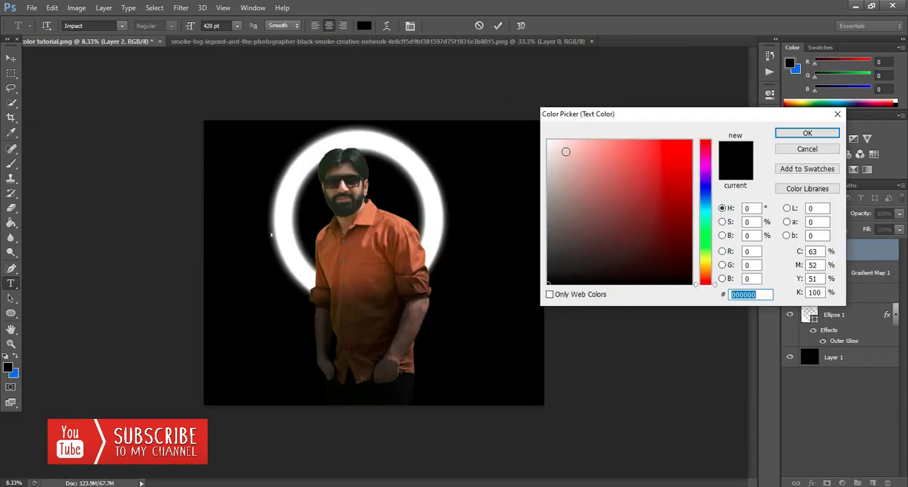
text(ffffff)
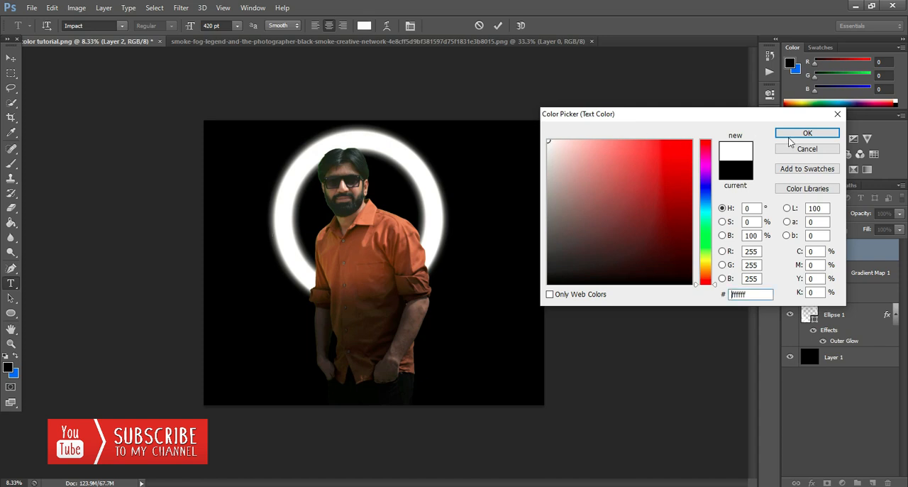
click(792, 135)
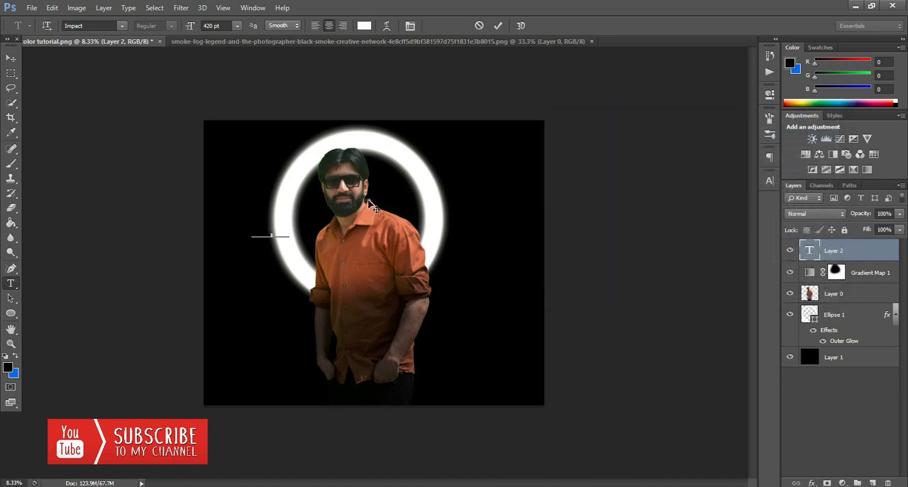
Enter the person's first name in capitals and place the text across the man's lower body.
text(SHAHEE)
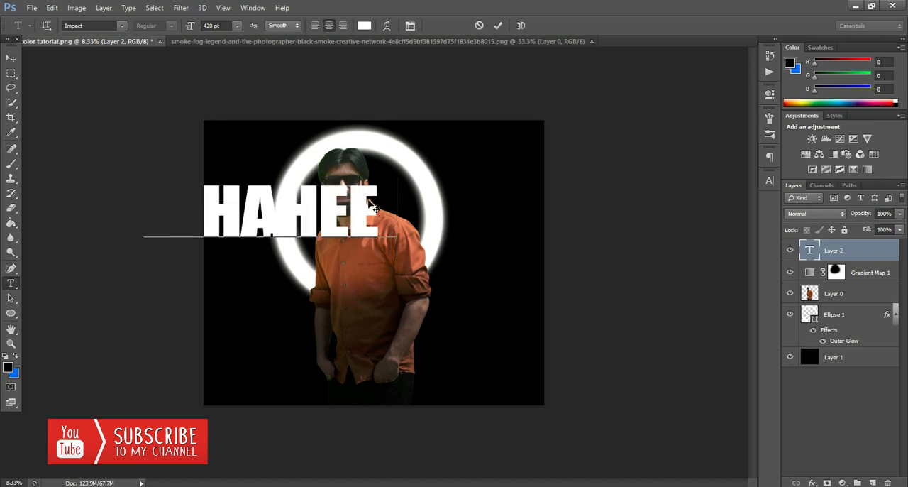
text(R)
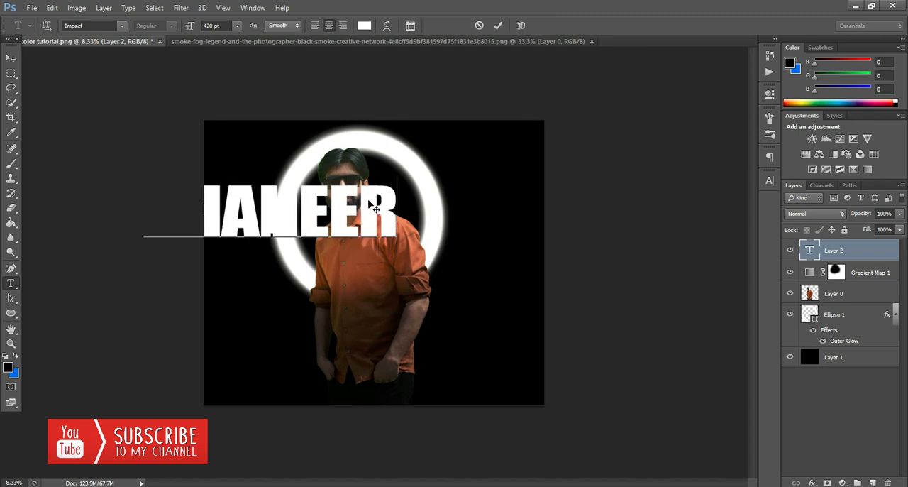
click(12, 58)
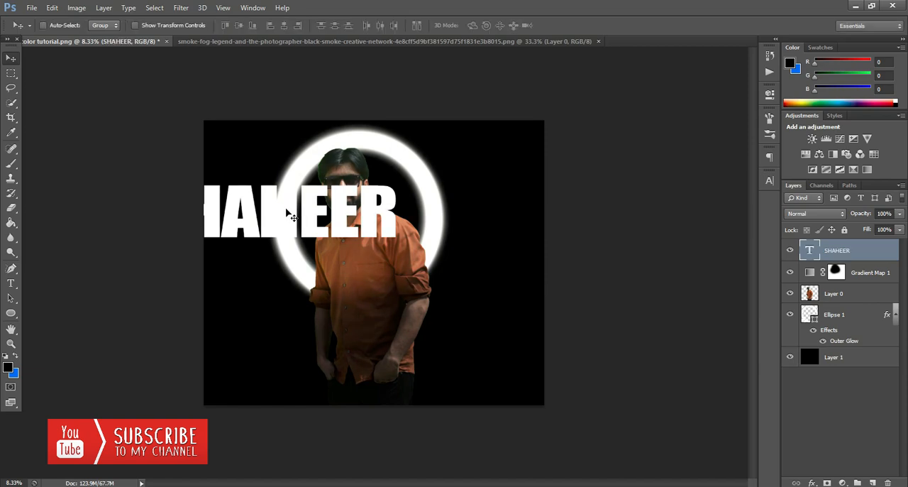
drag(293, 217, 385, 364)
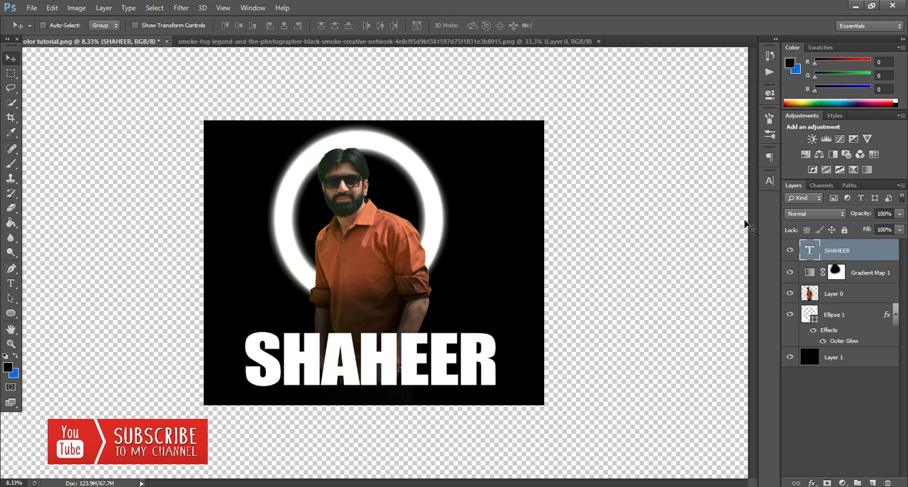
Change the name title's font to Agency FB and commit the text edit.
double_click(812, 250)
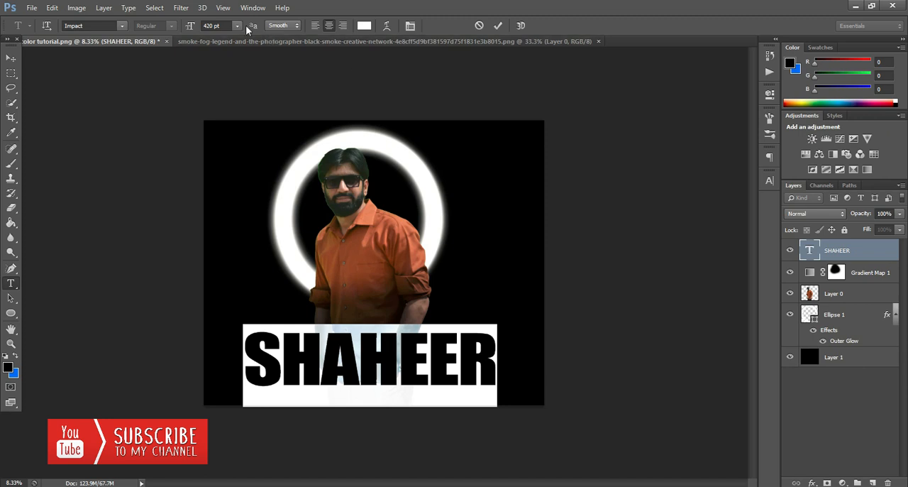
click(124, 27)
scroll(165, 103, up, 8)
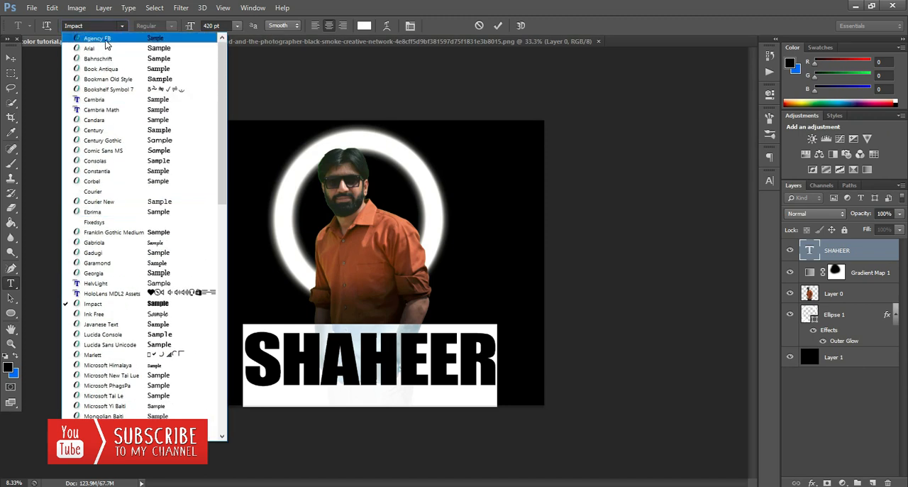
click(105, 40)
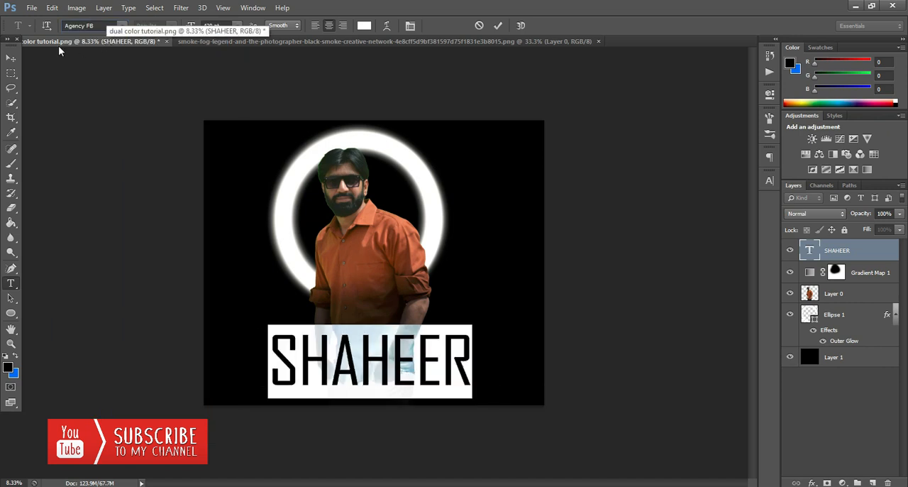
click(12, 58)
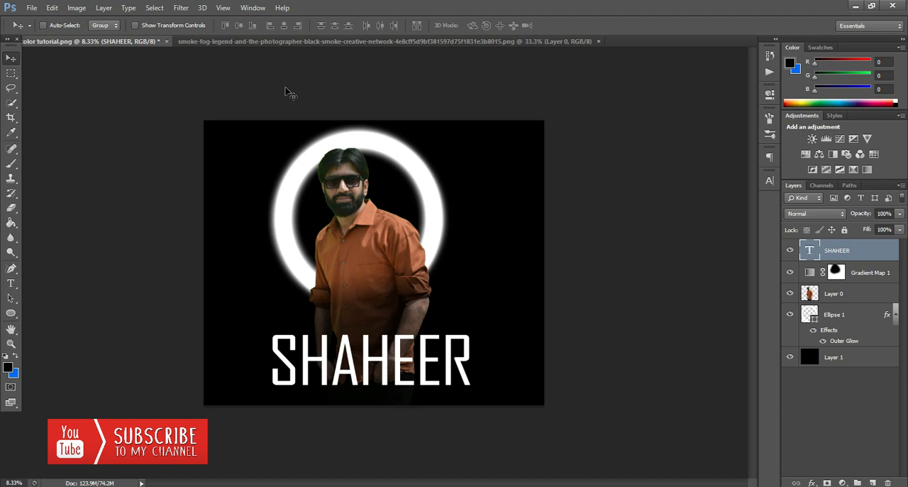
Copy the smoke picture from the other open document into the composite, placing it over the middle of the title.
click(317, 42)
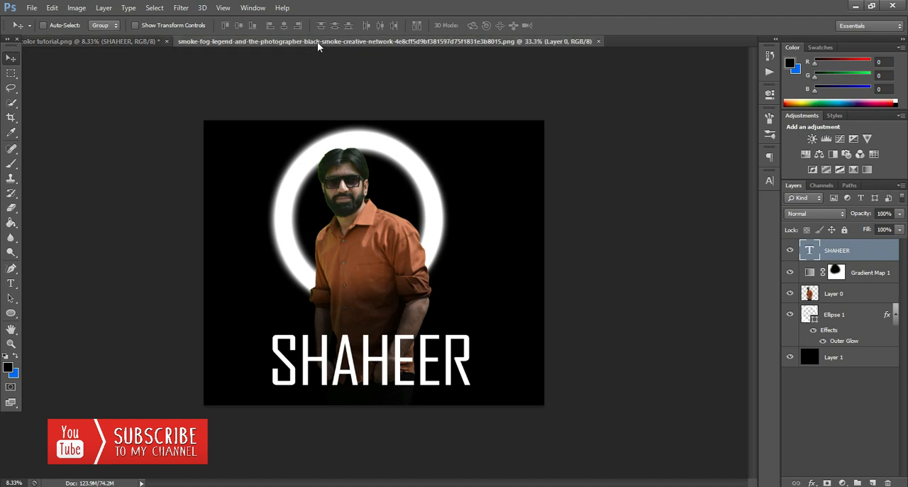
drag(357, 259, 374, 382)
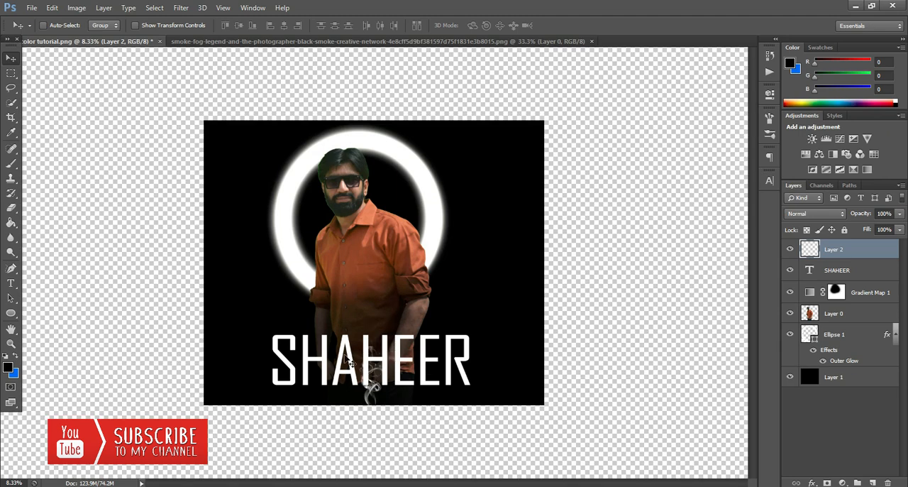
click(52, 8)
click(149, 218)
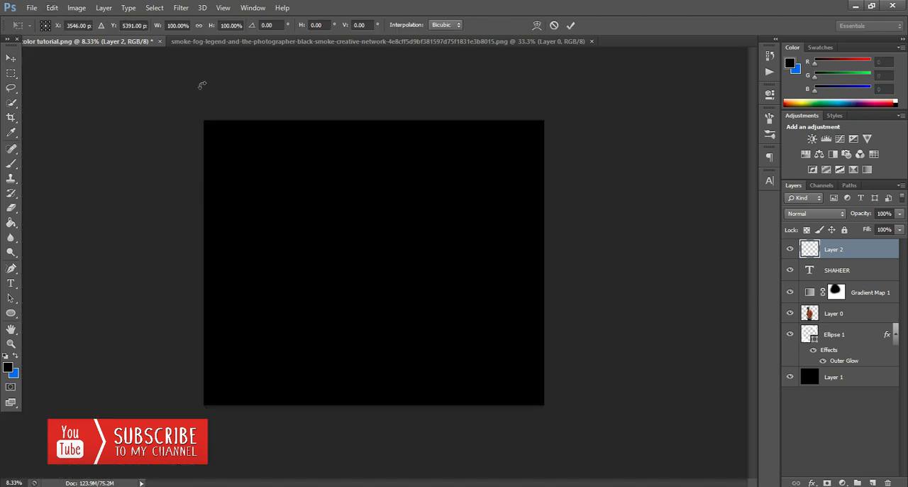
click(554, 25)
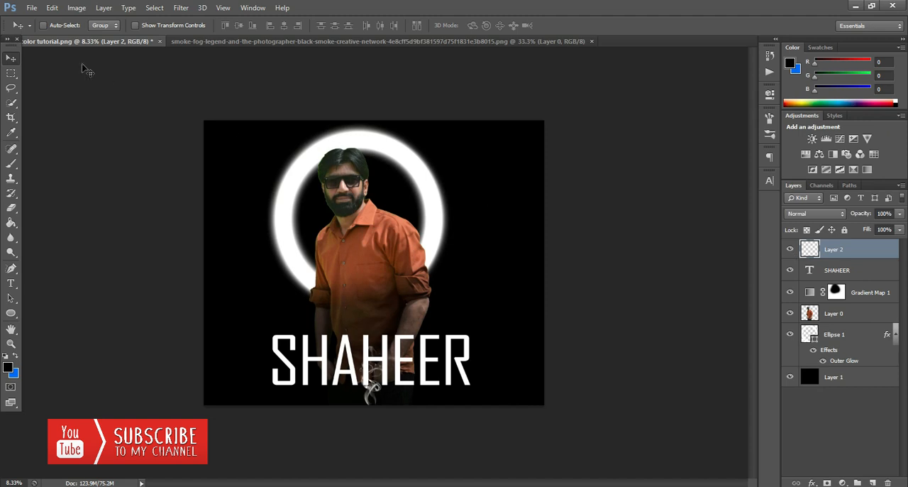
Scale the smoke to about 348% width and 255% height with Free Transform and centre it over the man's lower body.
click(52, 8)
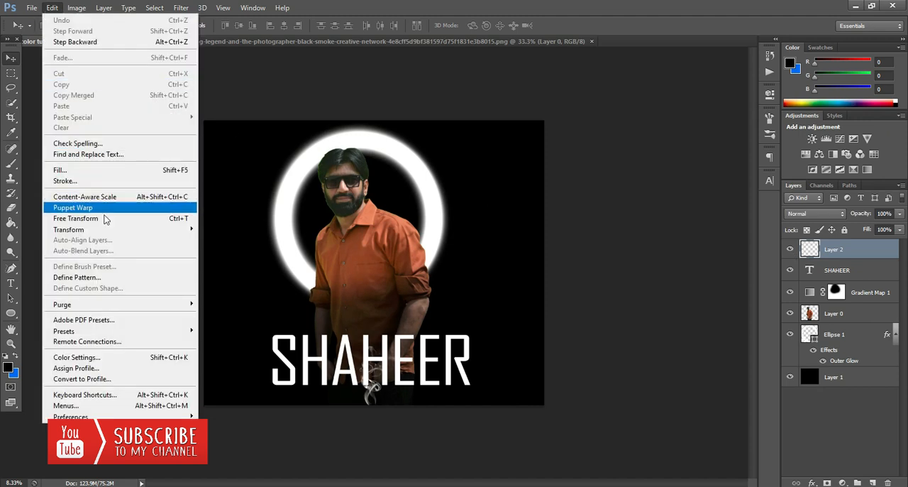
click(130, 220)
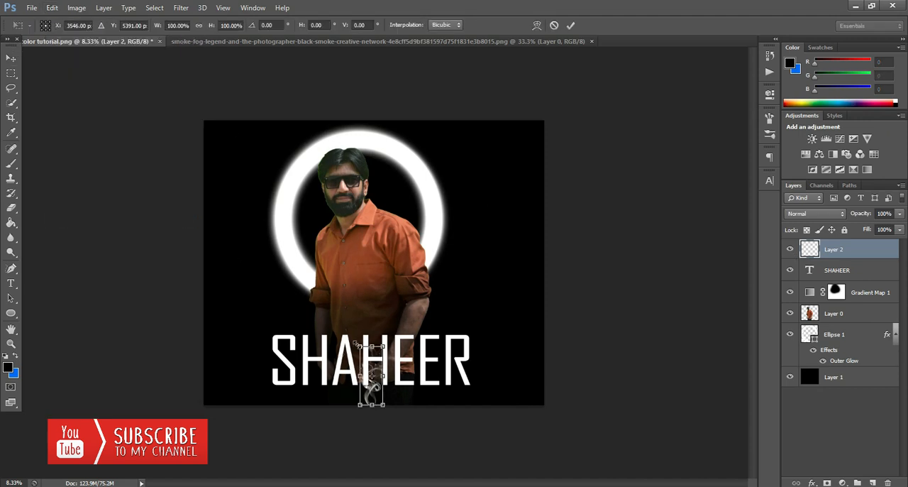
drag(340, 328, 298, 251)
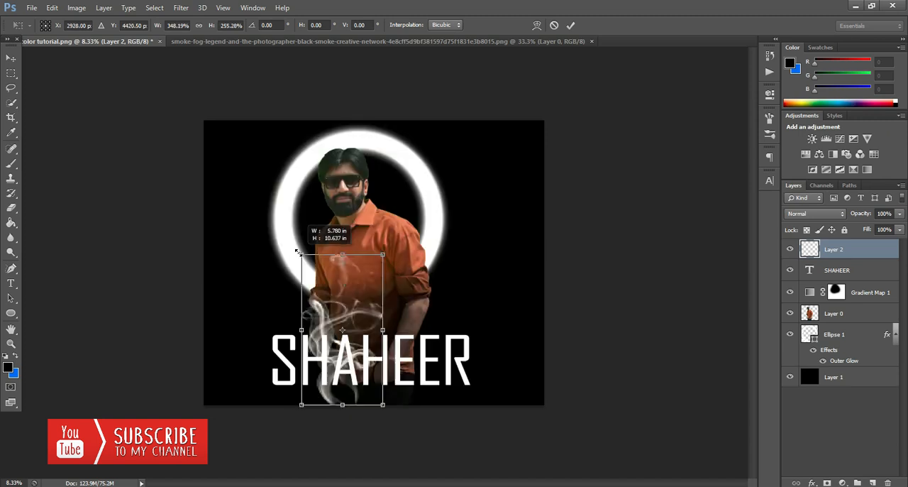
click(571, 25)
drag(331, 320, 359, 320)
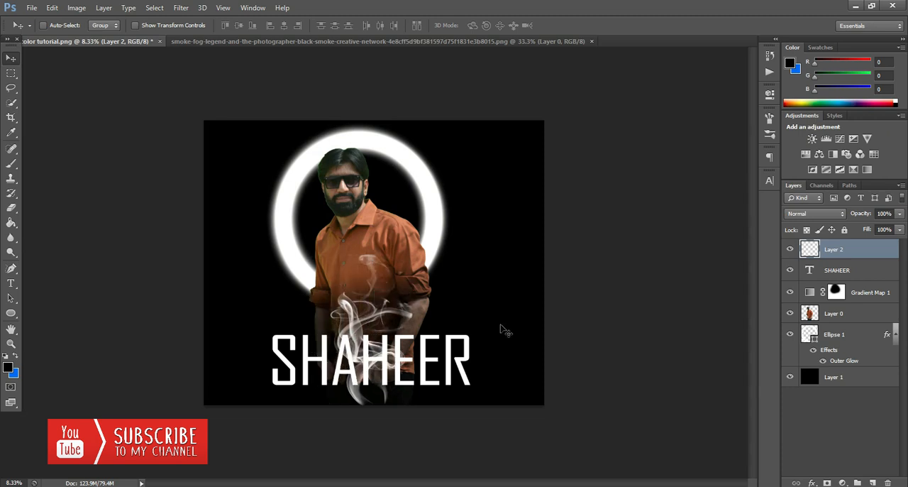
Compare the image with the smoke layer hidden and shown, and nudge the smoke slightly over the man's lower body.
click(790, 249)
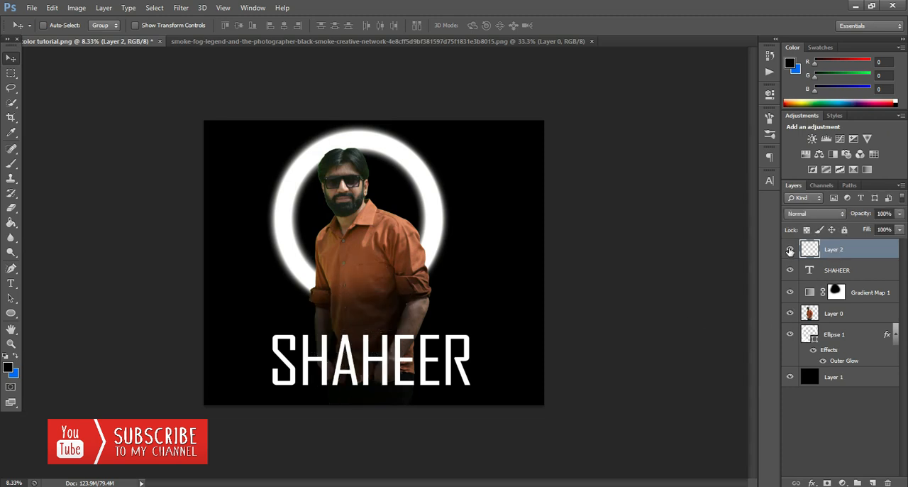
click(790, 251)
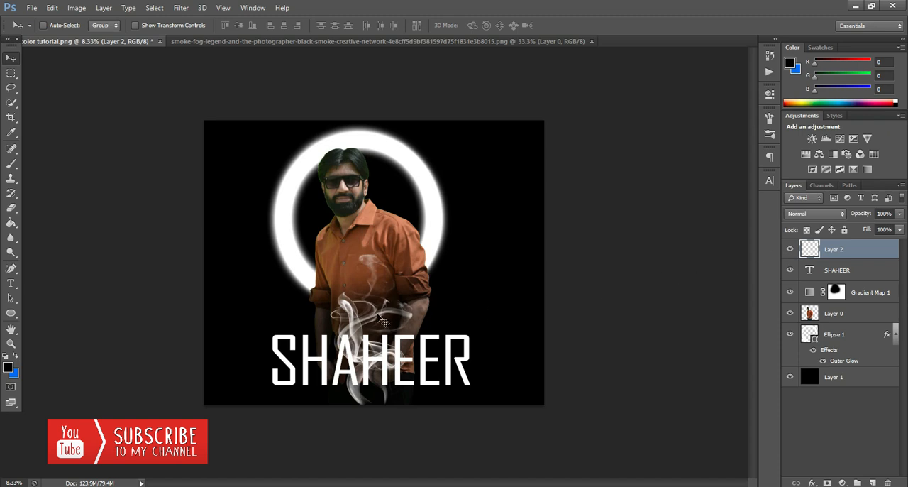
drag(381, 320, 379, 324)
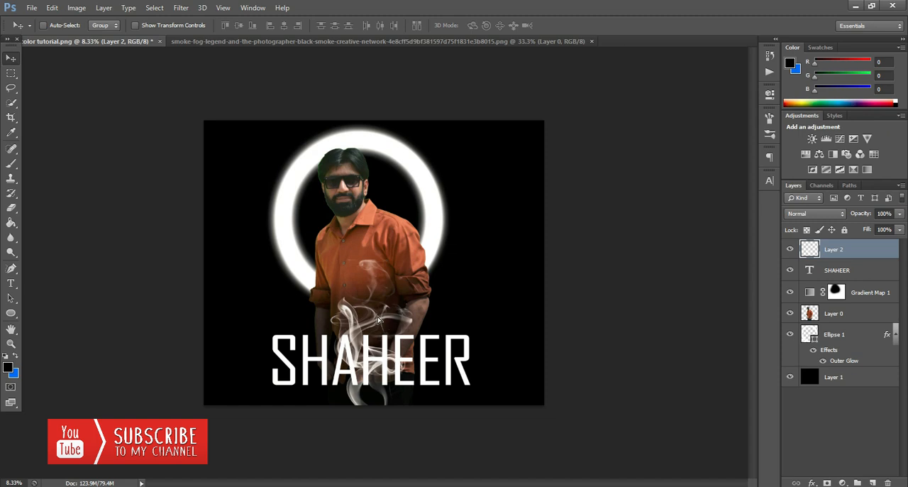
drag(381, 321, 377, 318)
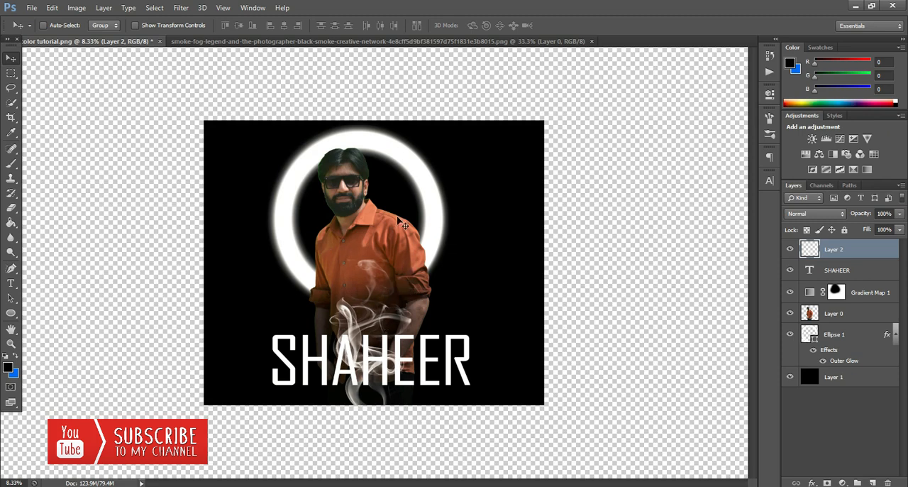
click(13, 344)
alt+click(417, 202)
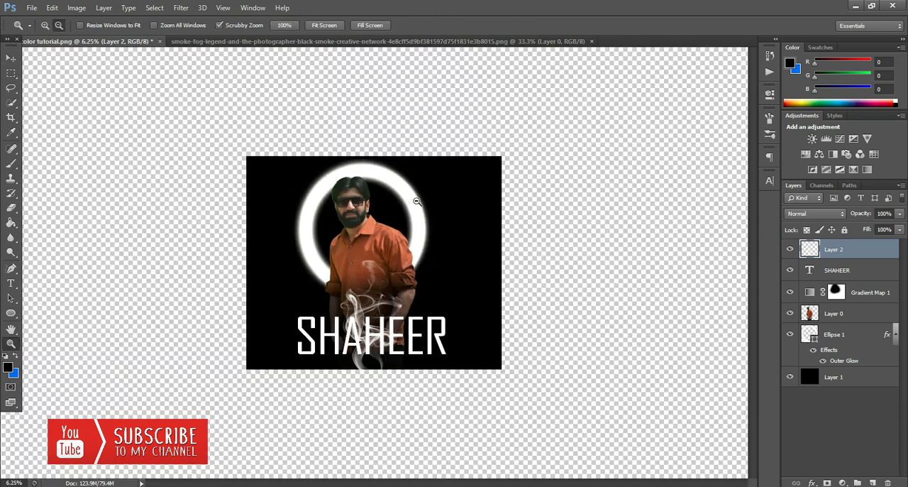
click(347, 243)
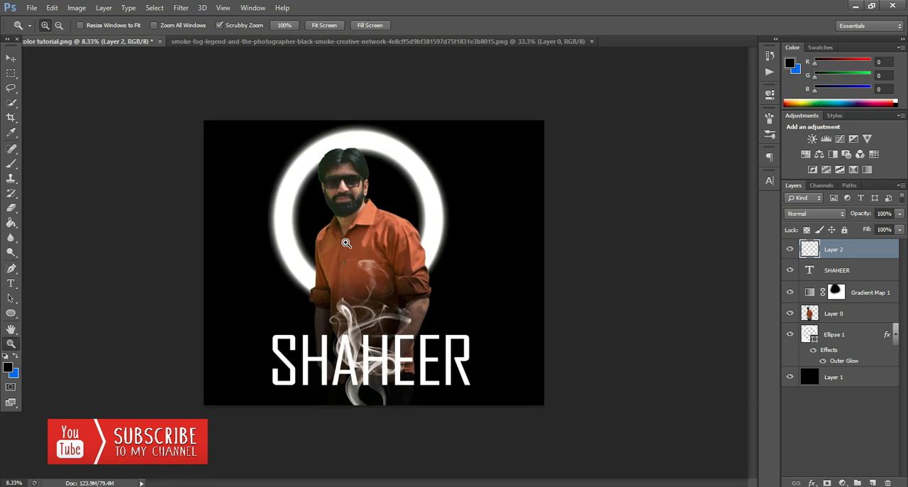